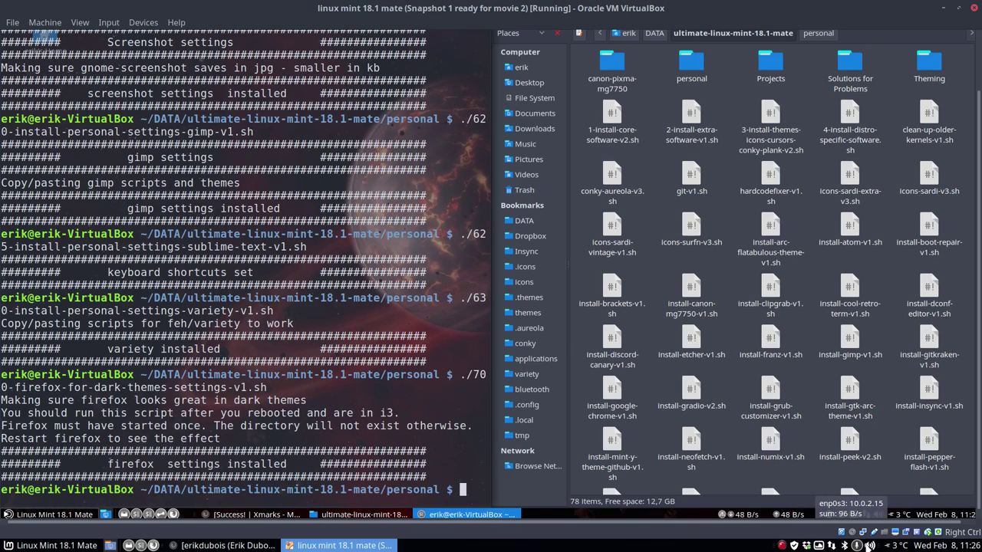
Put the virtual machine in full screen and close the Caja and terminal windows.
key(ctrl+f)
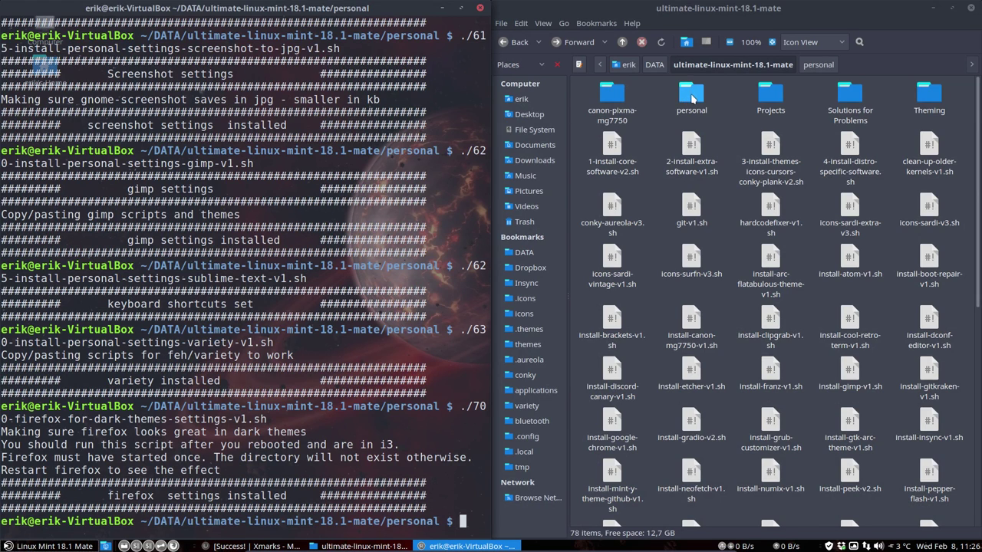
click(693, 97)
click(693, 99)
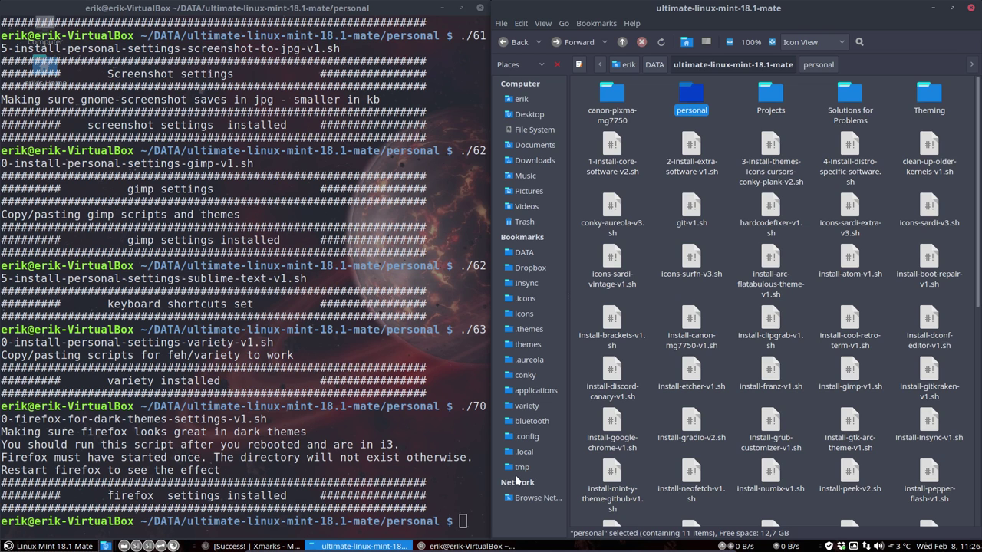
click(972, 8)
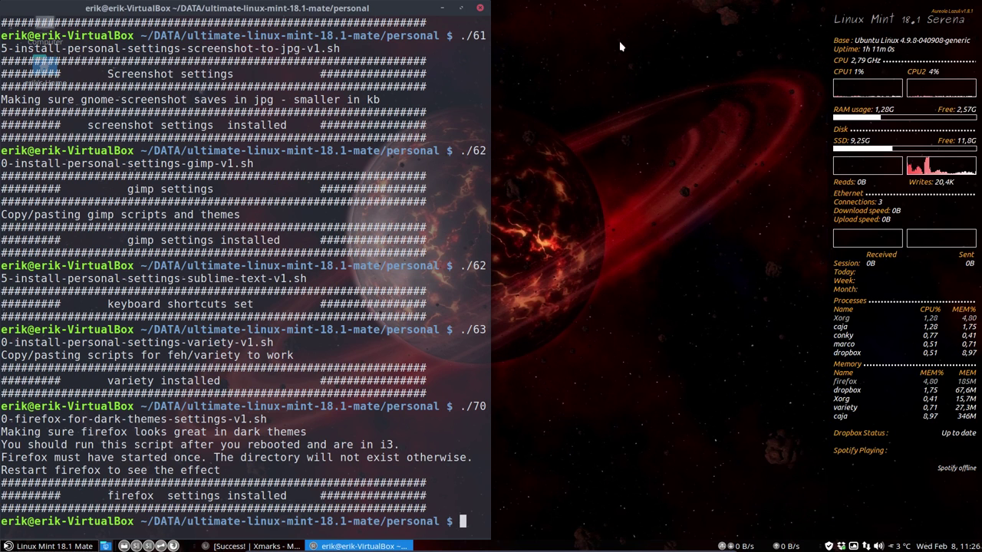
click(480, 8)
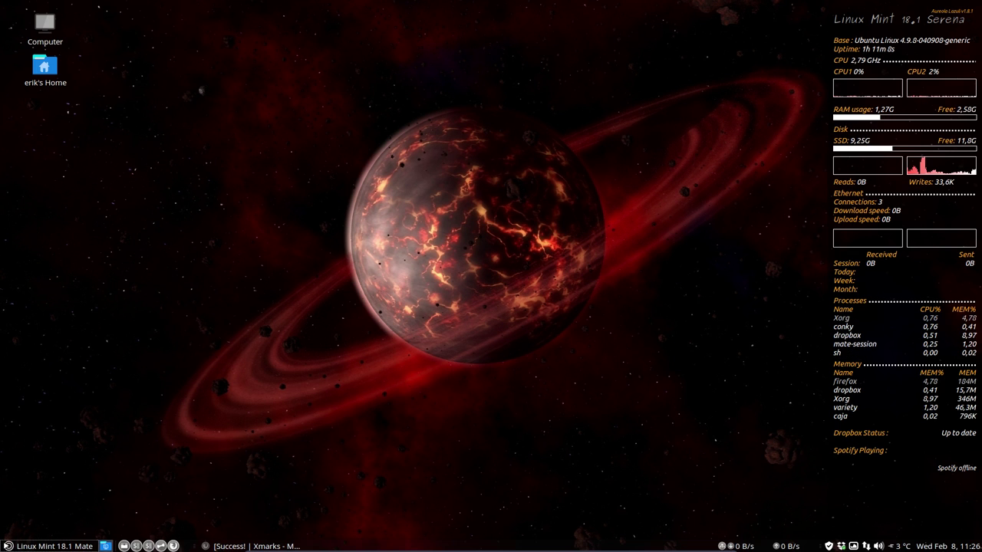
Open the Home folder from the panel, move it lower, then close it.
click(123, 546)
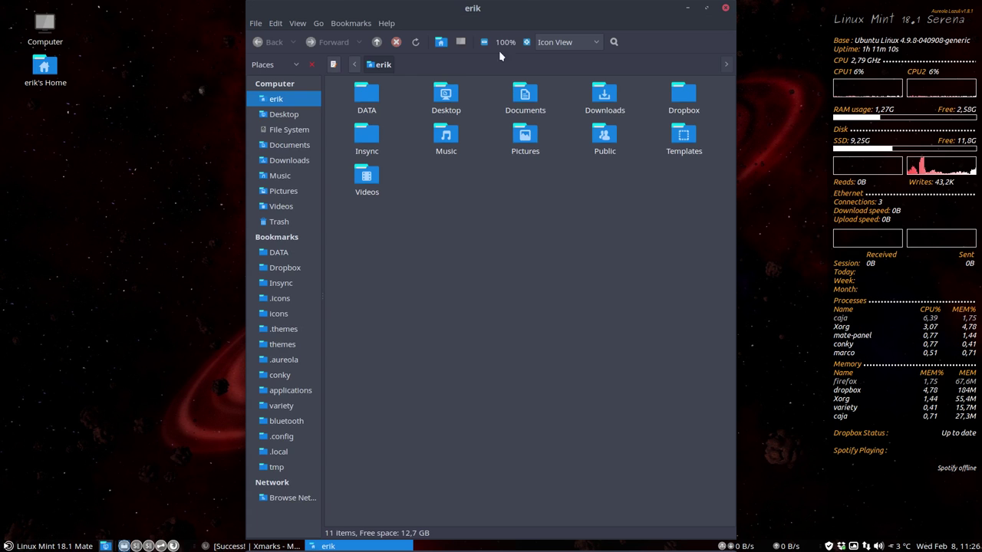
drag(528, 10, 497, 48)
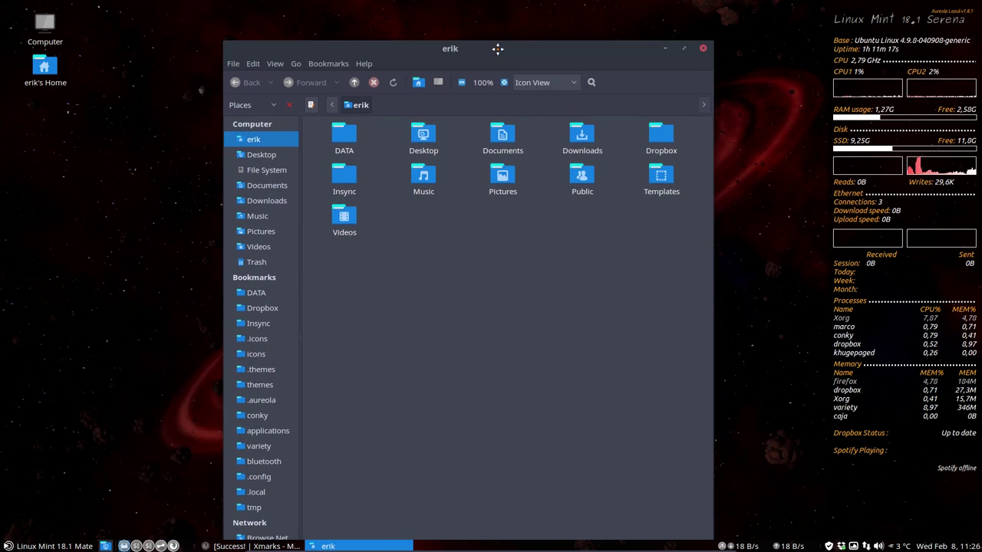
click(705, 48)
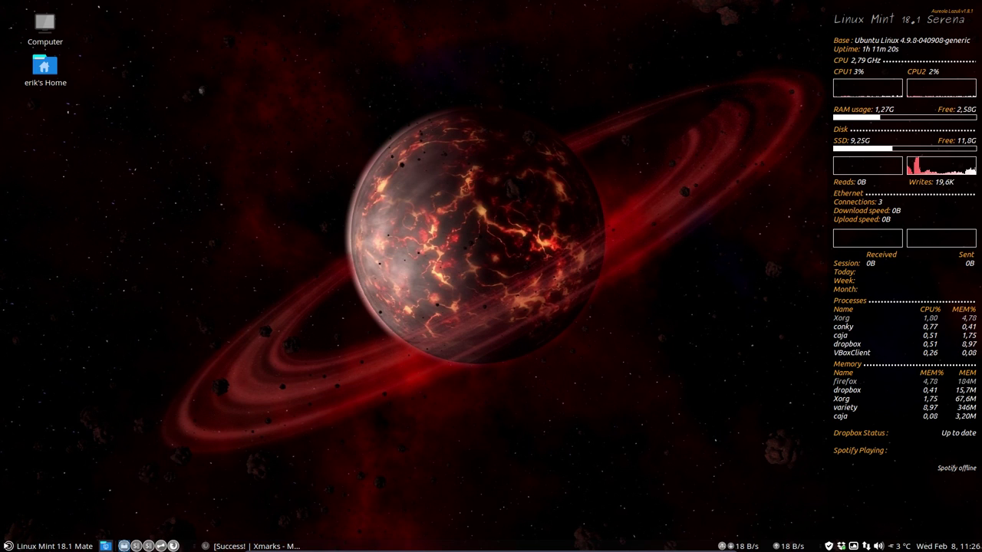
Launch MATE Tweak from the Look and Feel section of the Control Center.
click(61, 545)
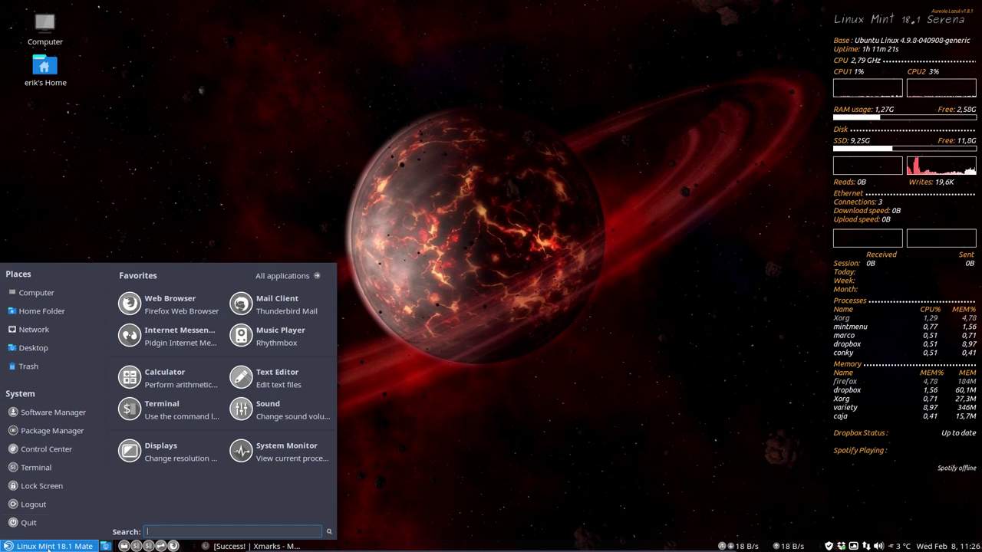
click(48, 451)
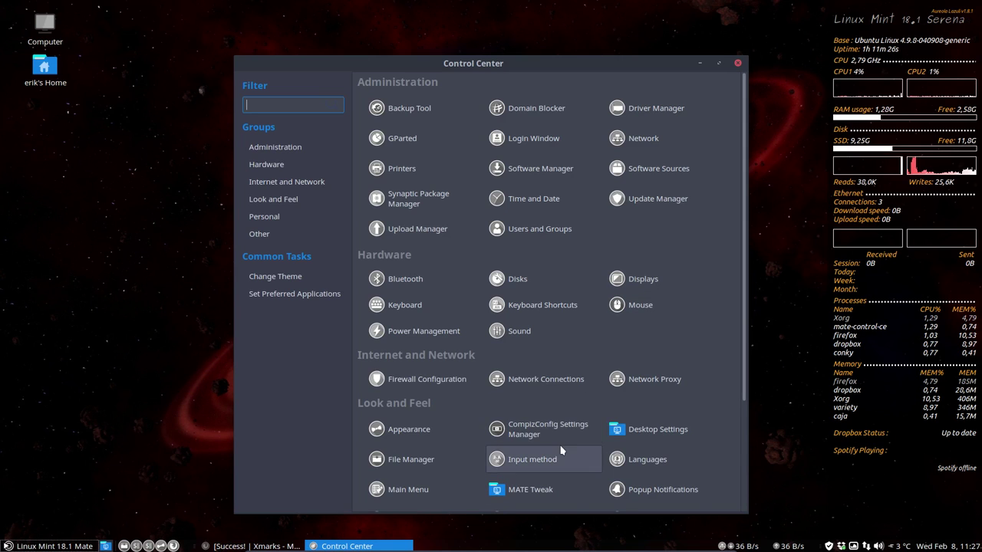
scroll(552, 415, down, 4)
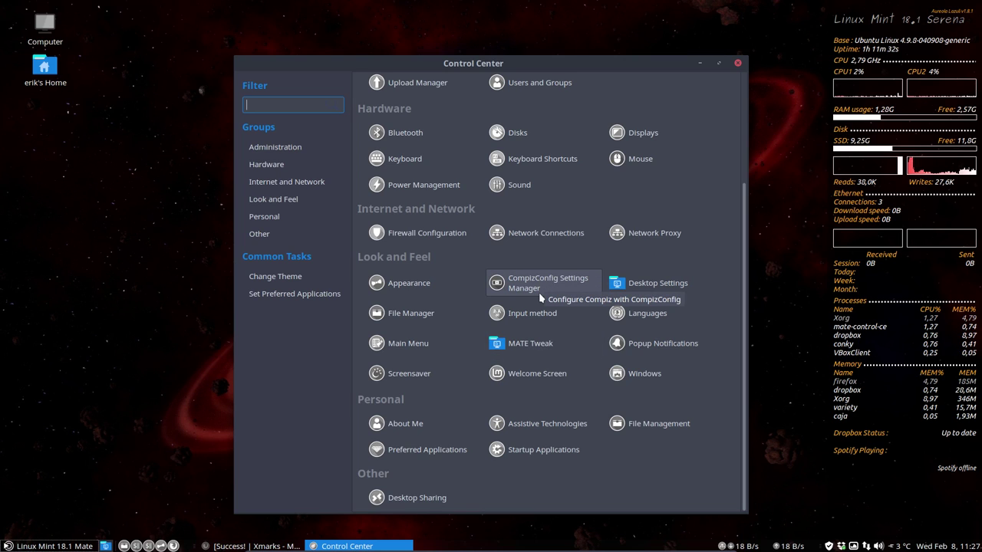
click(524, 345)
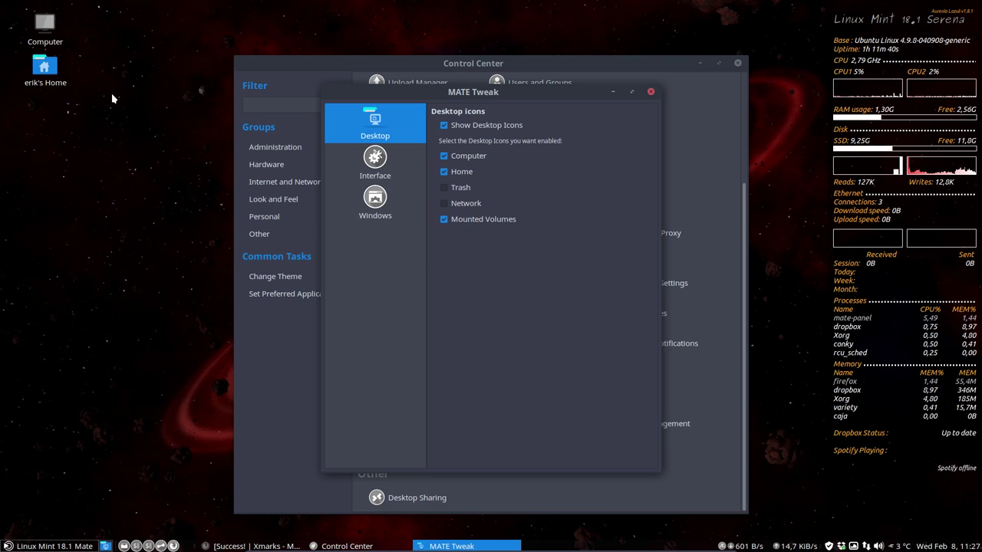
Hide the Computer and Home desktop icons in MATE Tweak's Desktop settings.
drag(113, 124, 9, 16)
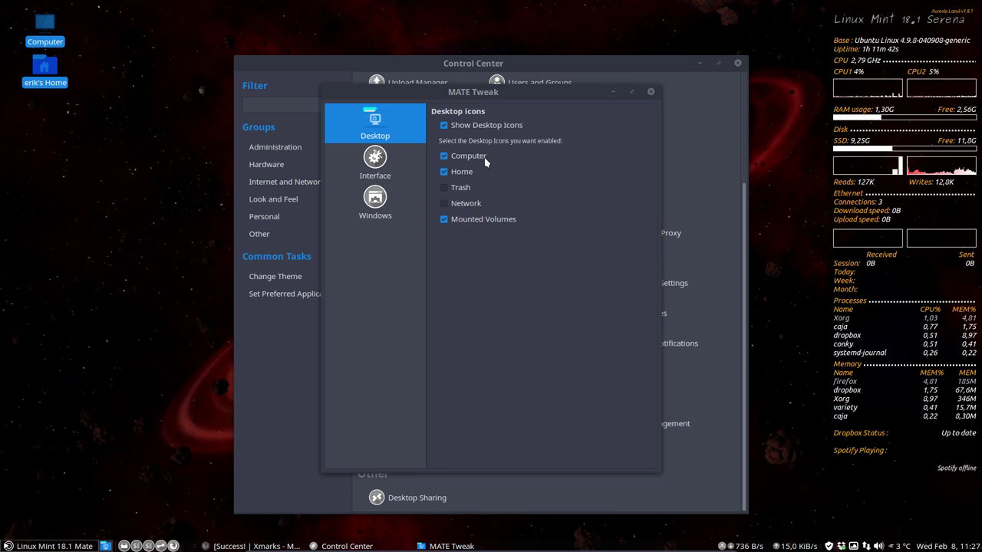
click(453, 156)
click(461, 172)
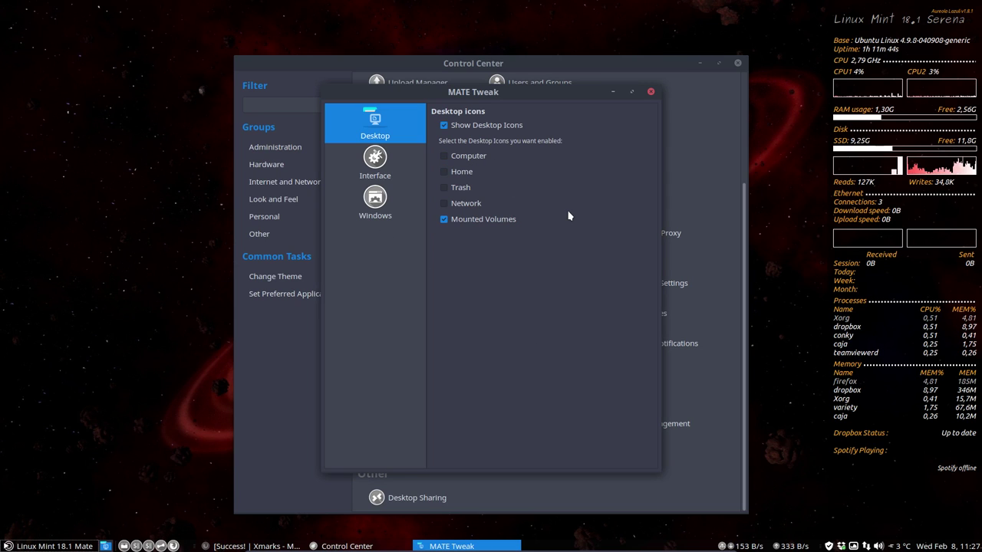
click(454, 177)
click(460, 160)
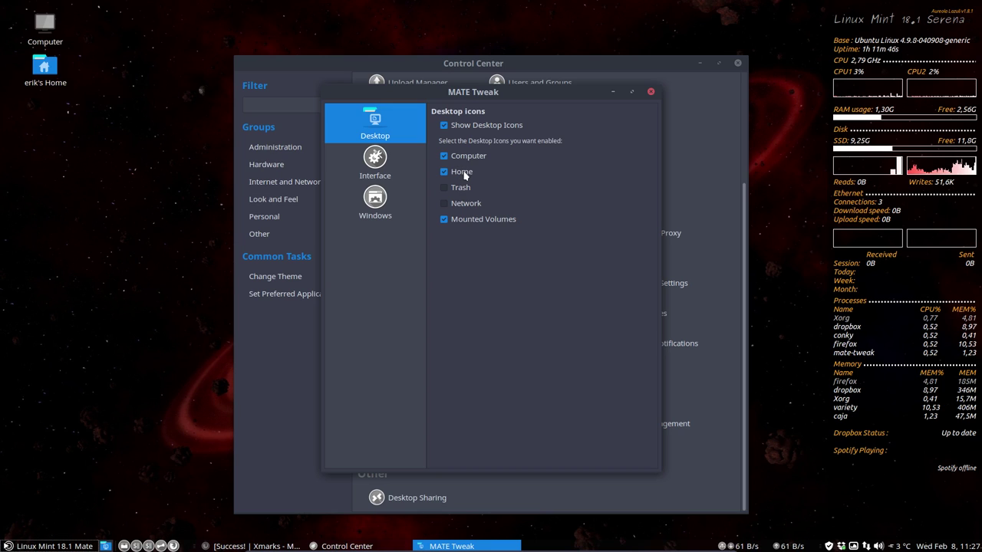
click(461, 173)
click(459, 156)
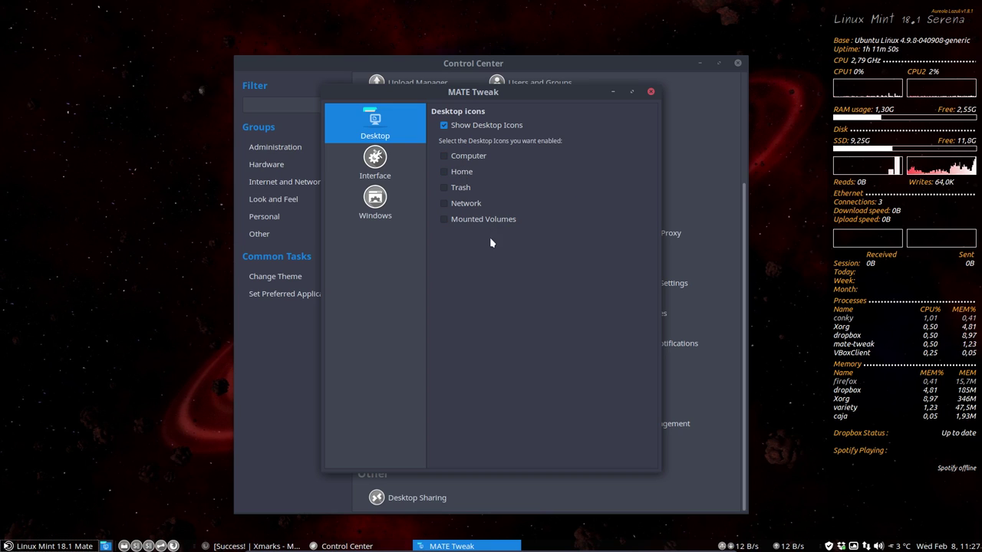
Toggle Show Desktop Icons off and back on, then go to the Interface page.
right_click(116, 109)
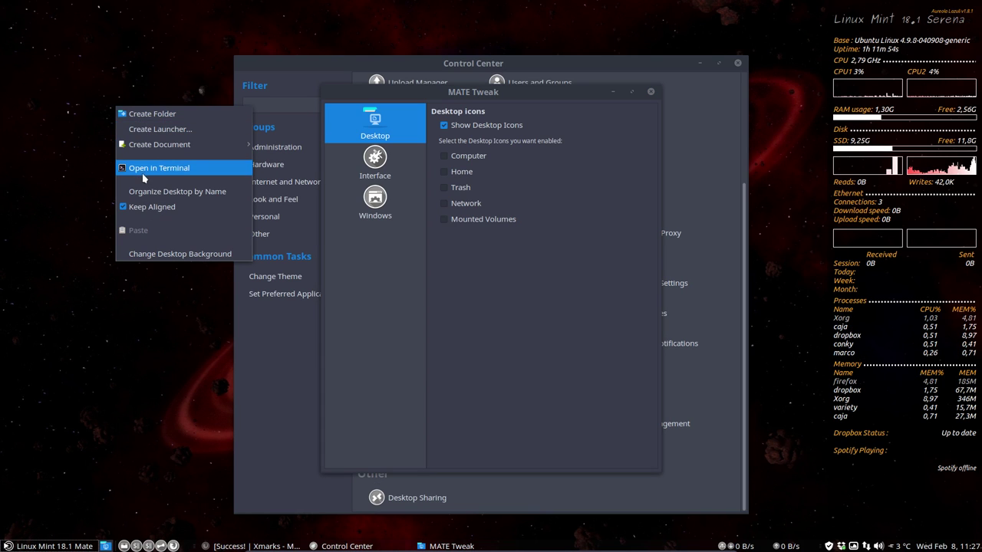
click(143, 313)
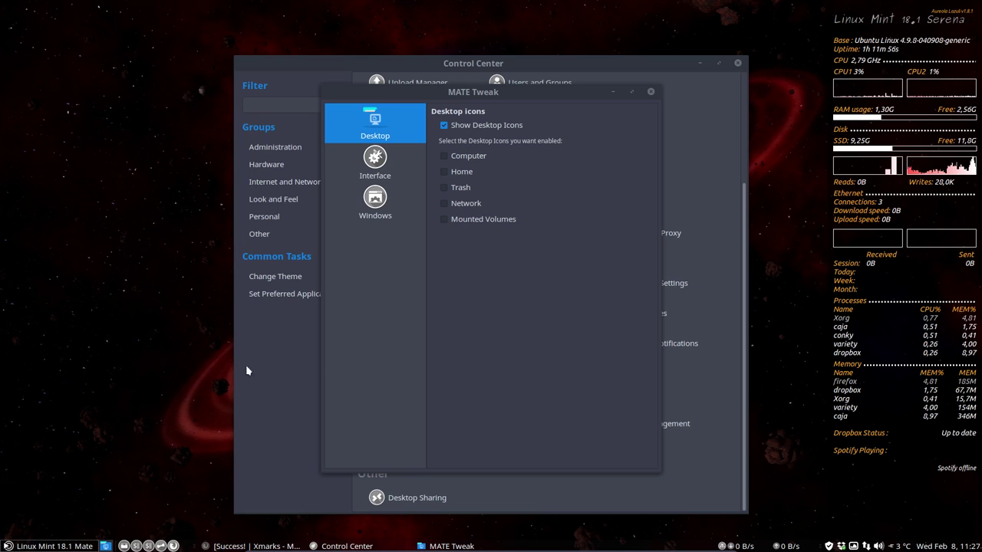
click(484, 127)
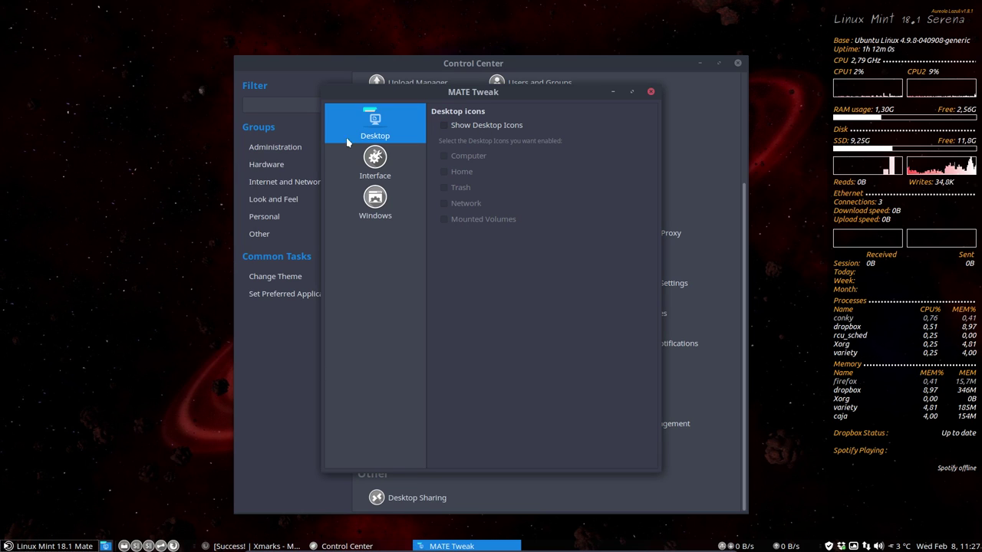
click(444, 126)
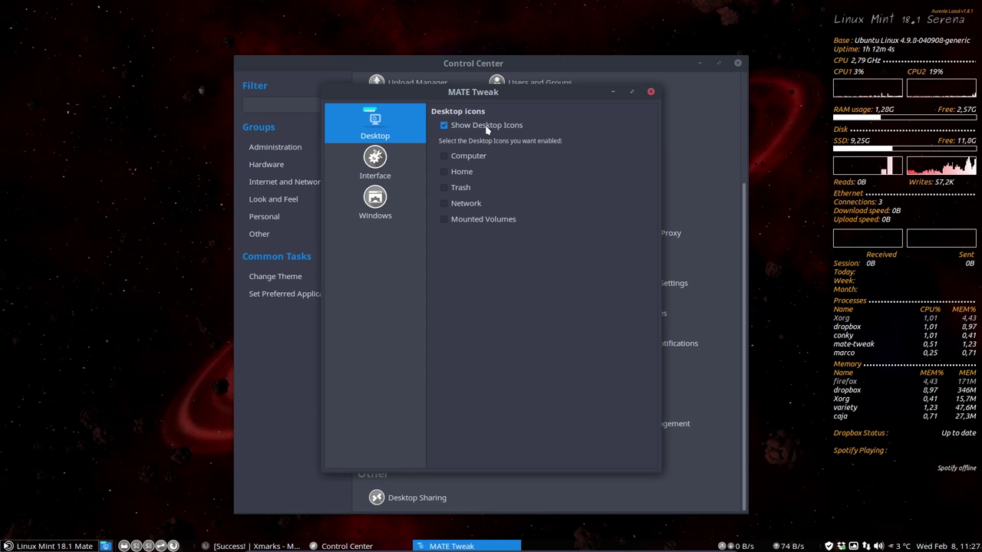
click(382, 160)
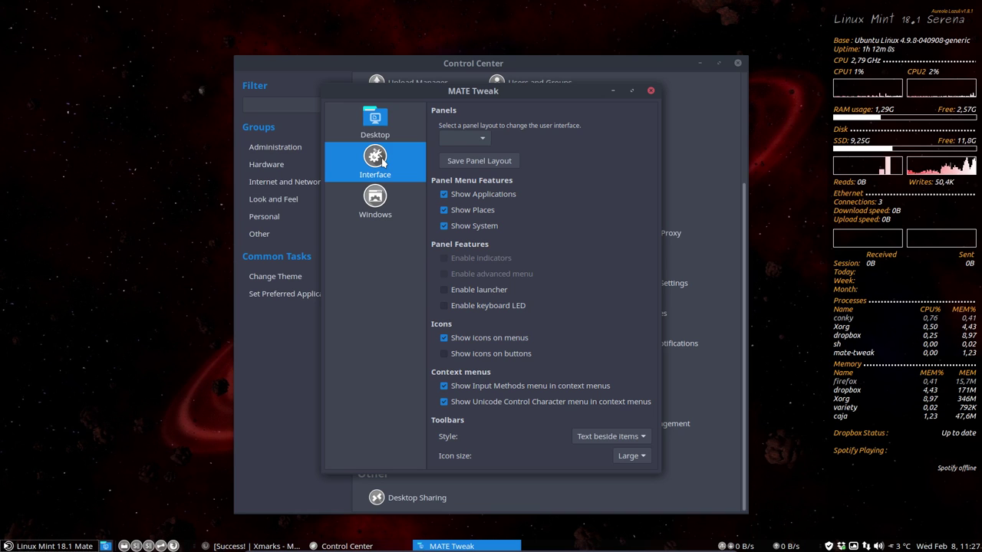
Save the current panel arrangement as a custom layout and confirm it in the Panels dropdown.
click(500, 161)
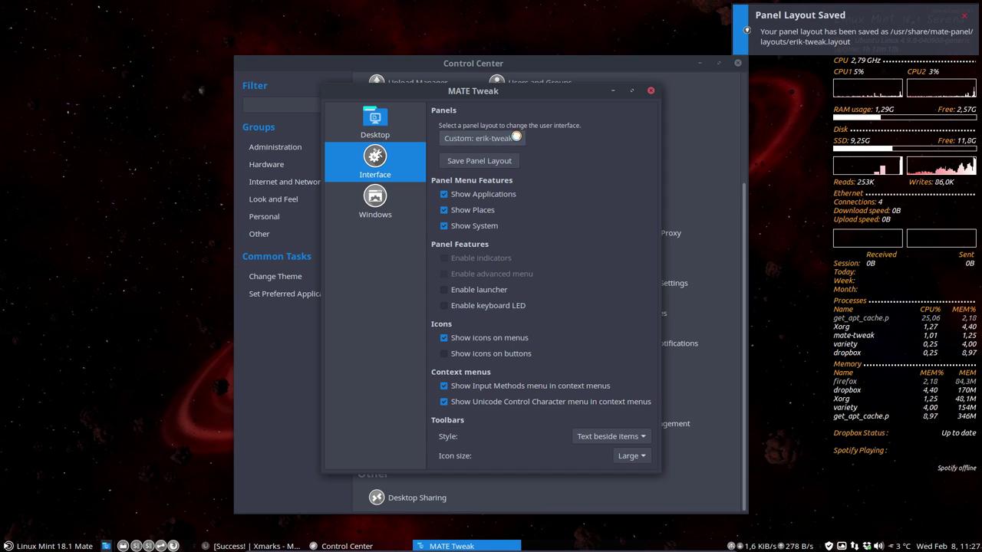
click(515, 138)
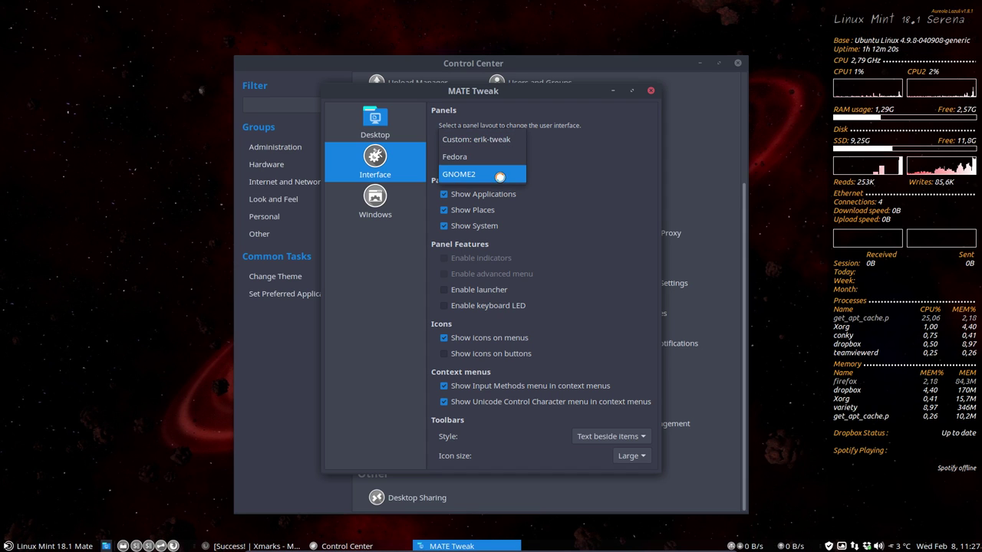
click(576, 170)
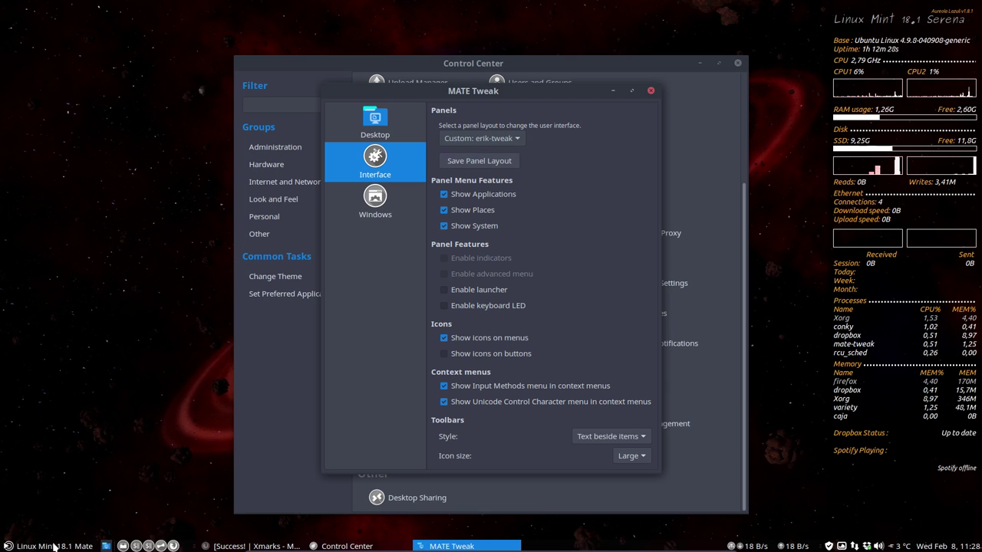
key(super)
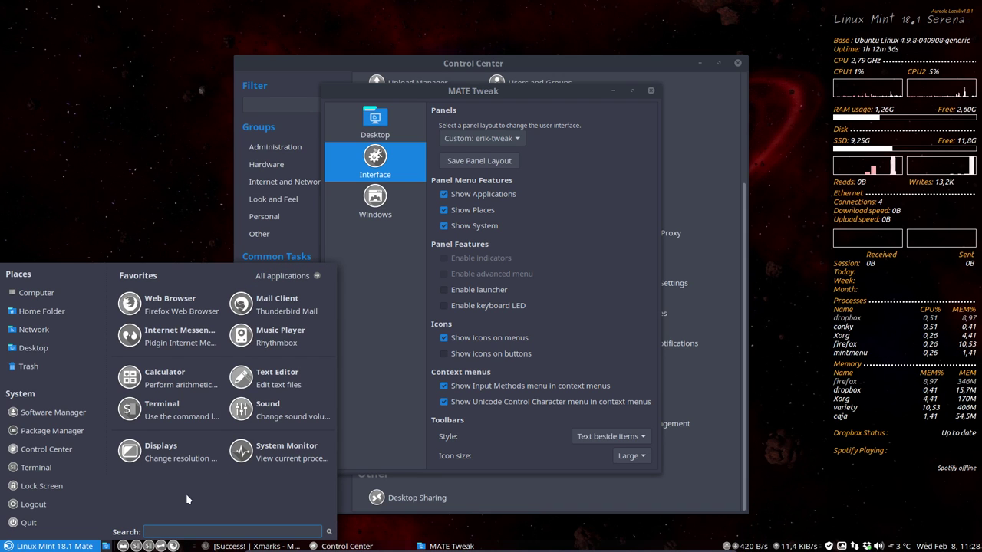
click(470, 226)
Switch the panel layout to Fedora and look through its applications and places menus.
click(505, 139)
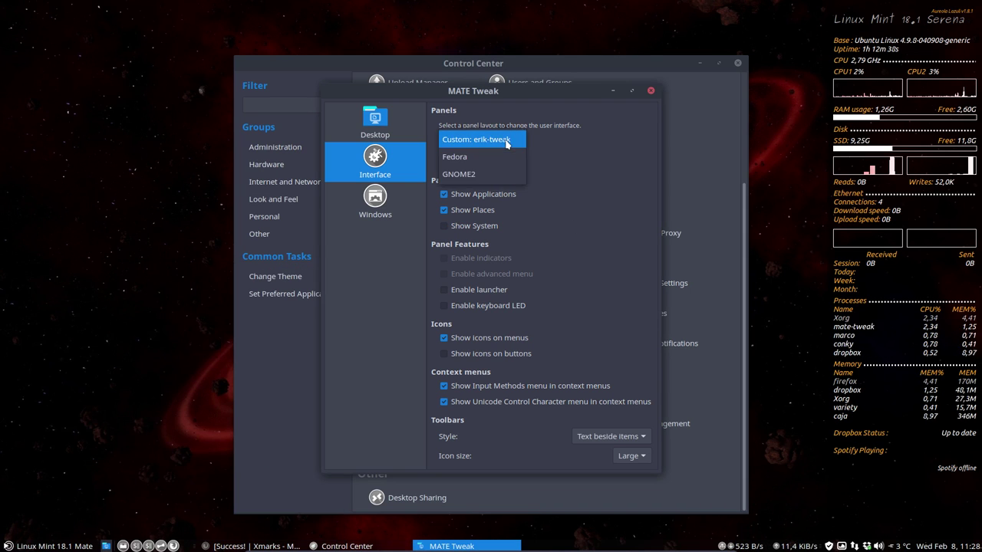
click(504, 159)
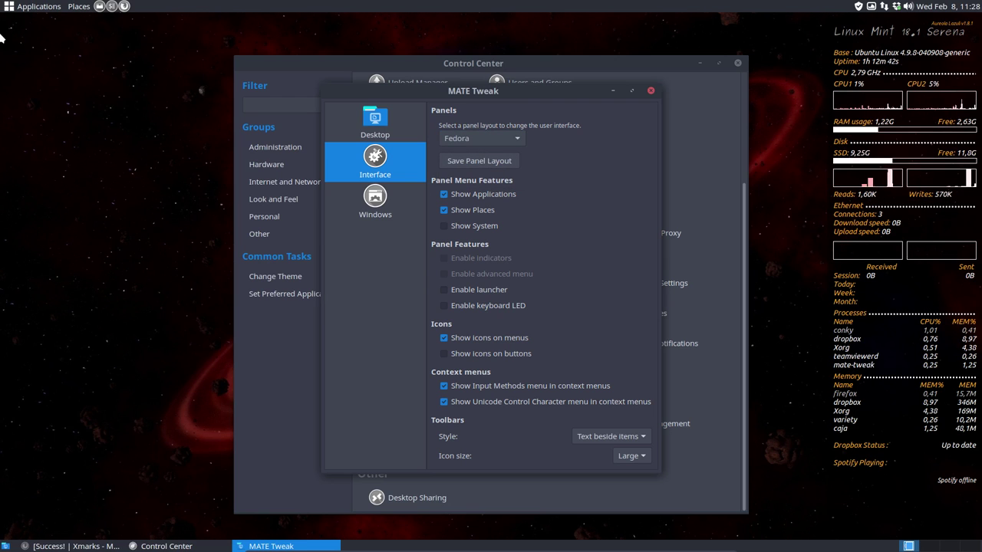
click(21, 9)
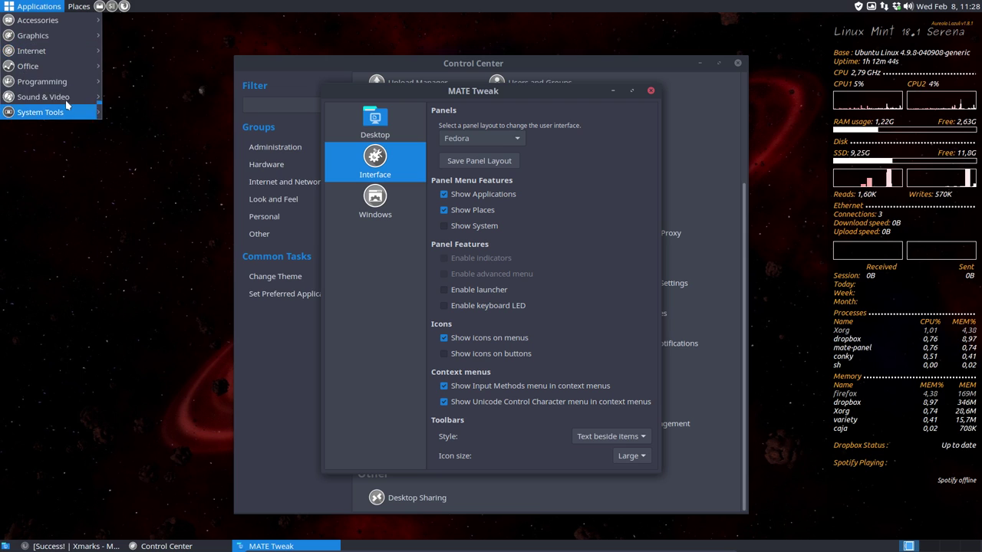
mouse_move(80, 6)
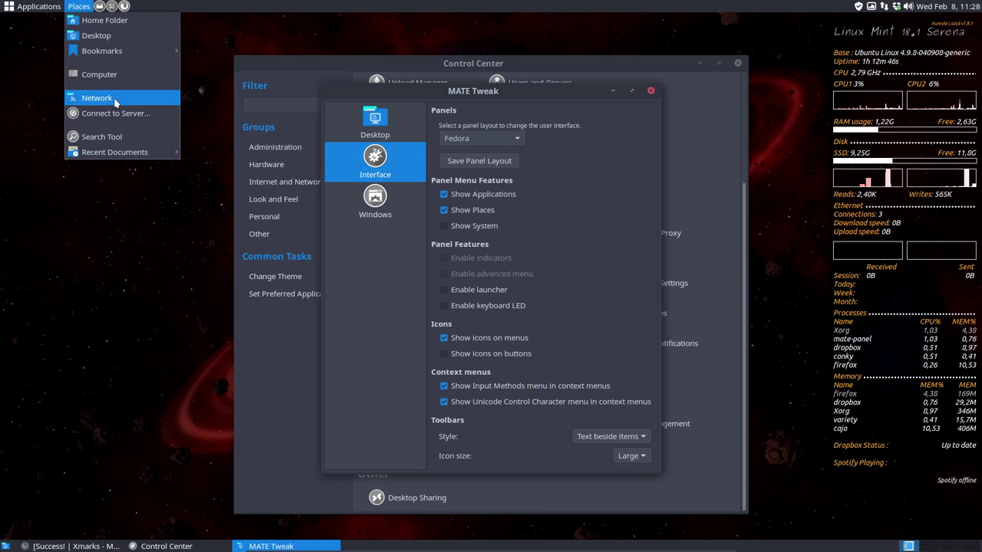
click(101, 258)
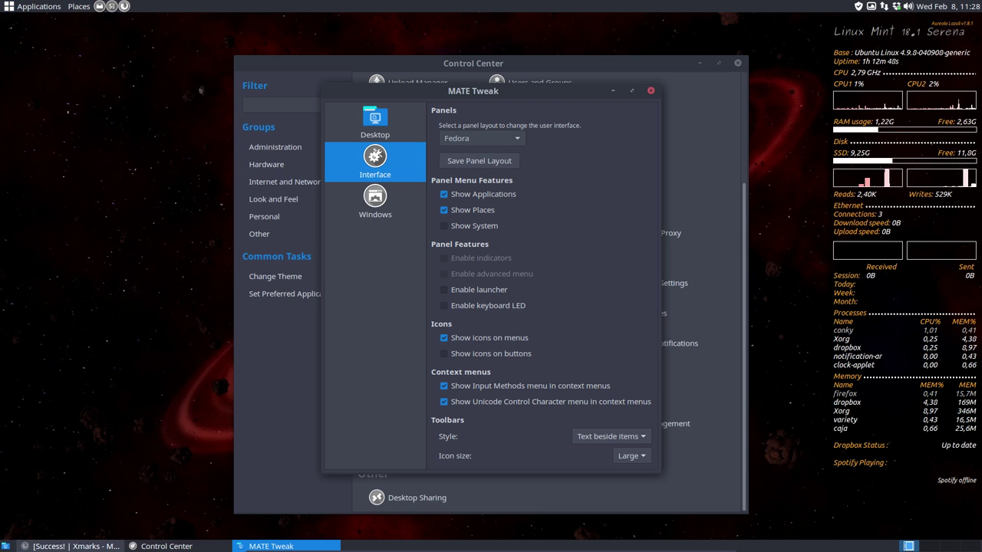
Try the GNOME2 and Fedora layouts, enabling Show System in the top panel.
click(506, 143)
click(507, 157)
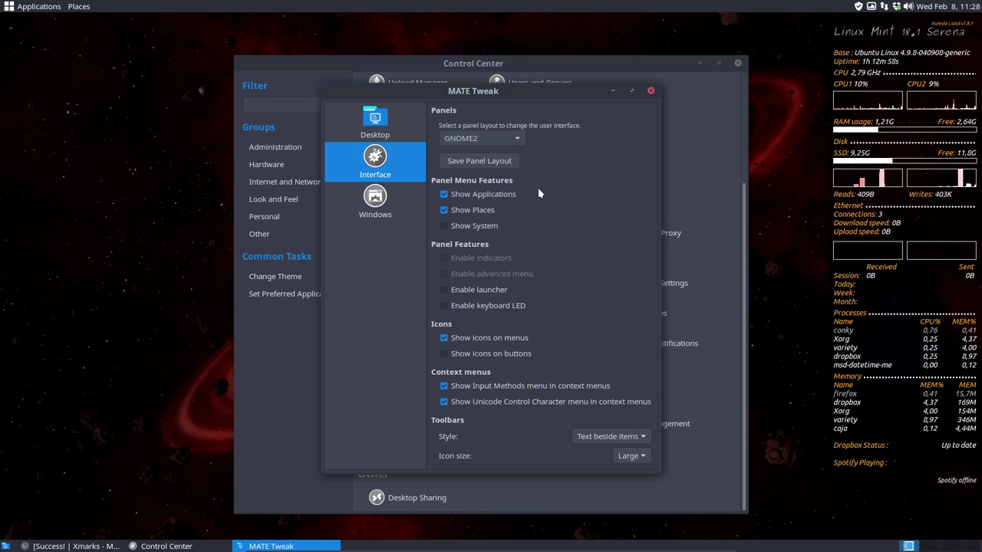
click(451, 226)
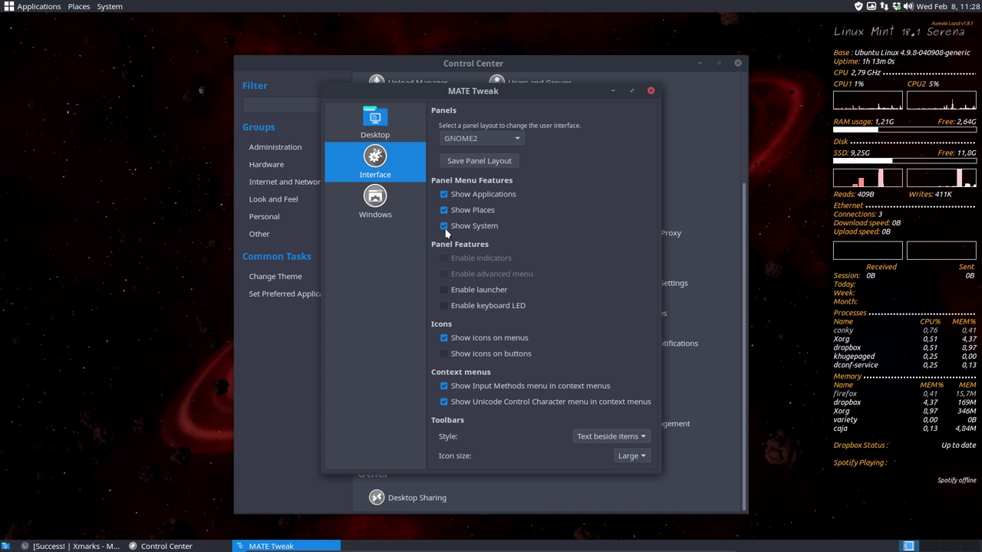
click(508, 142)
click(499, 123)
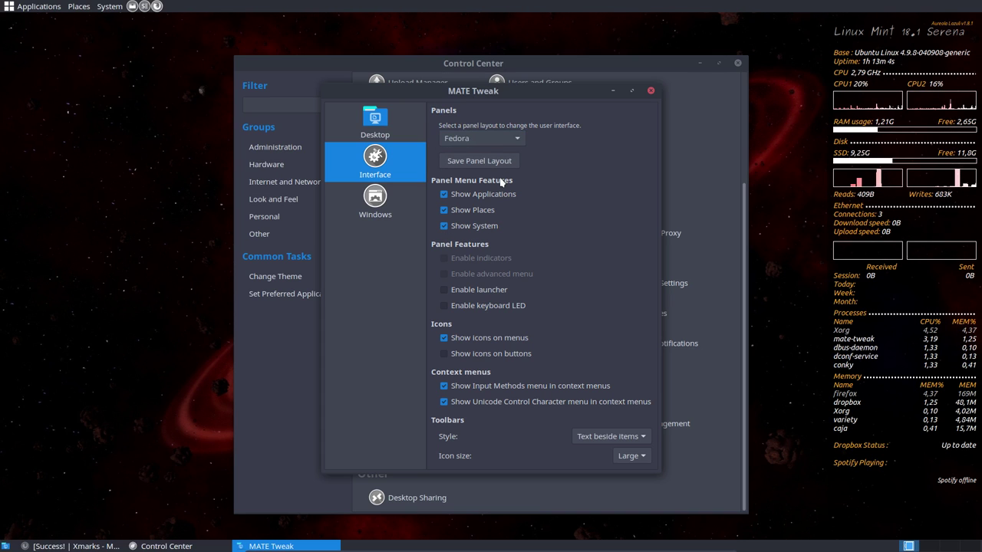
click(516, 142)
click(502, 154)
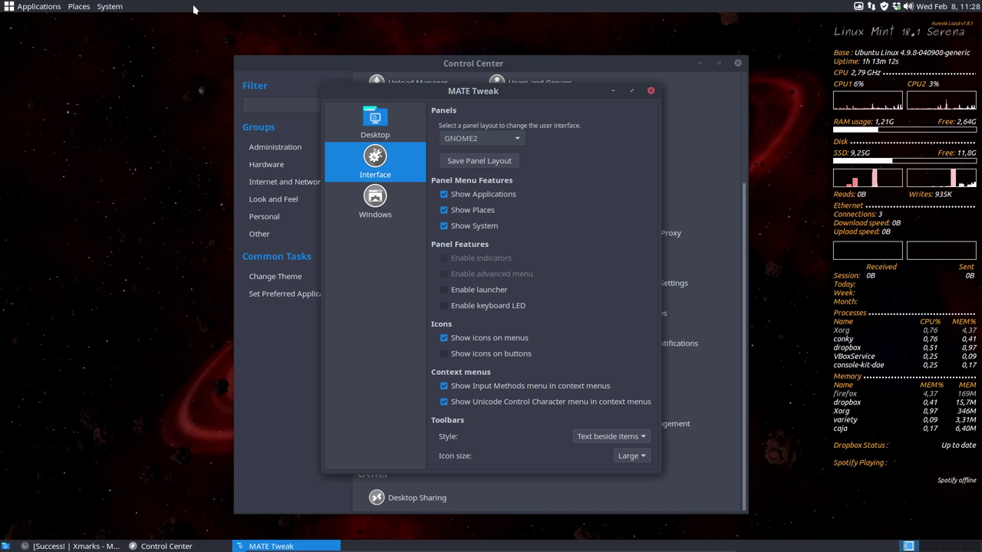
right_click(193, 4)
click(185, 234)
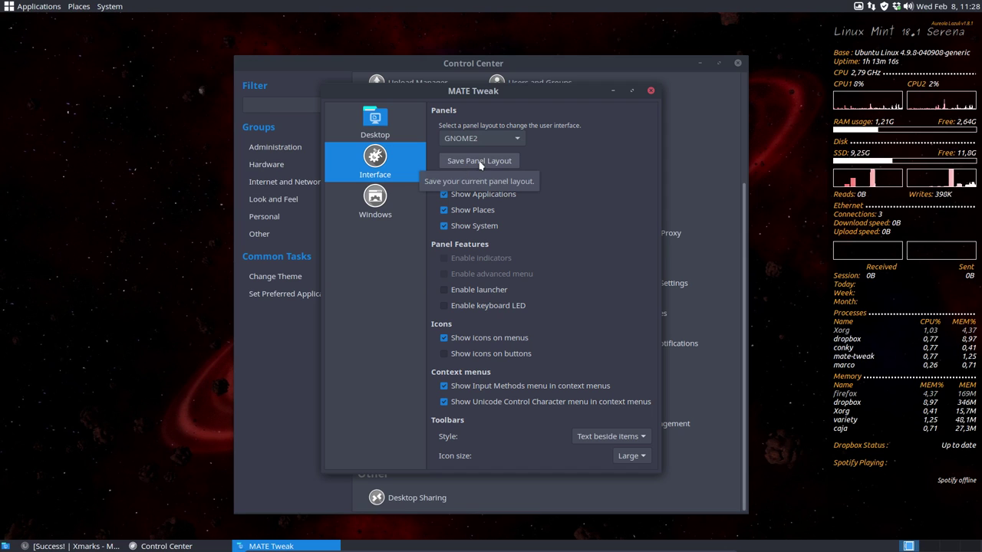
Apply the saved Custom panel layout and turn on Enable launcher.
click(517, 143)
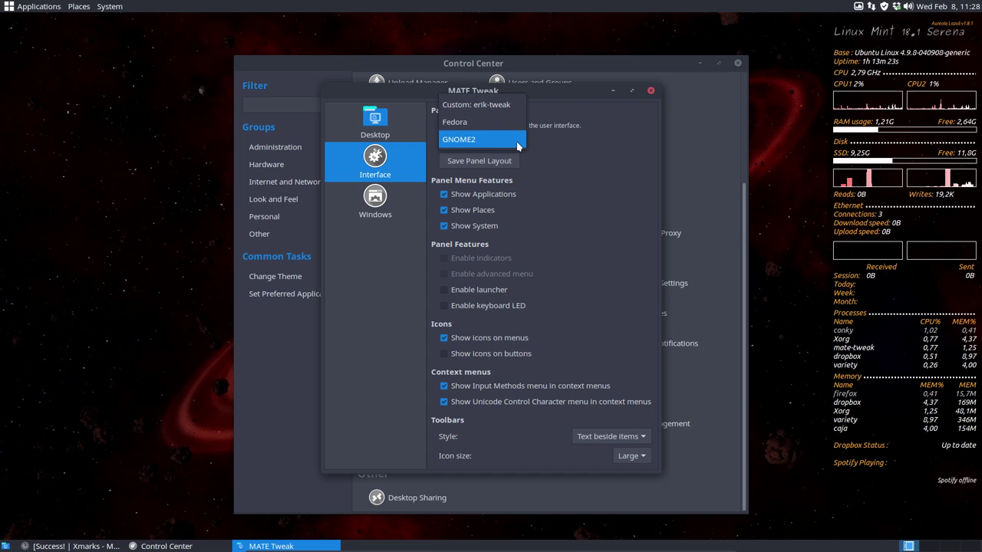
click(463, 106)
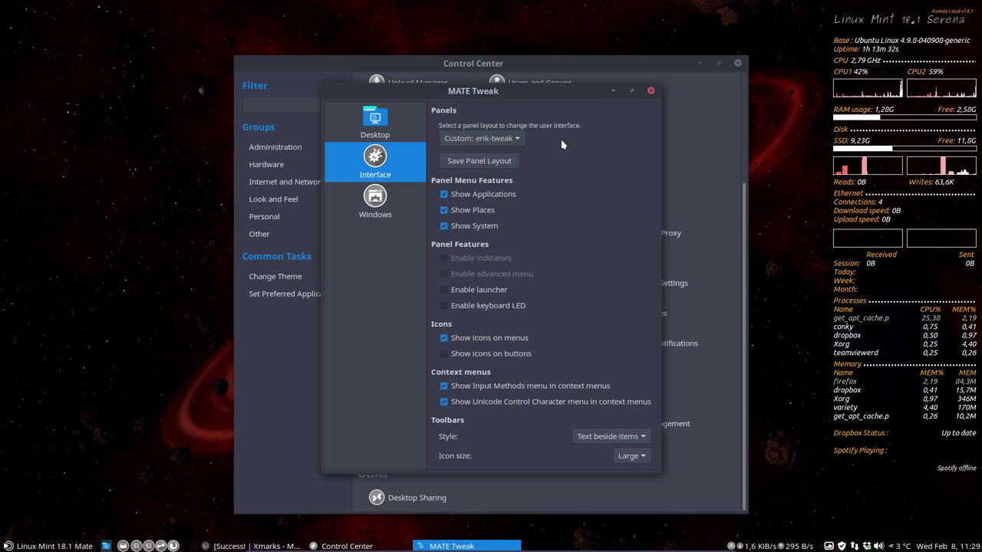
click(469, 294)
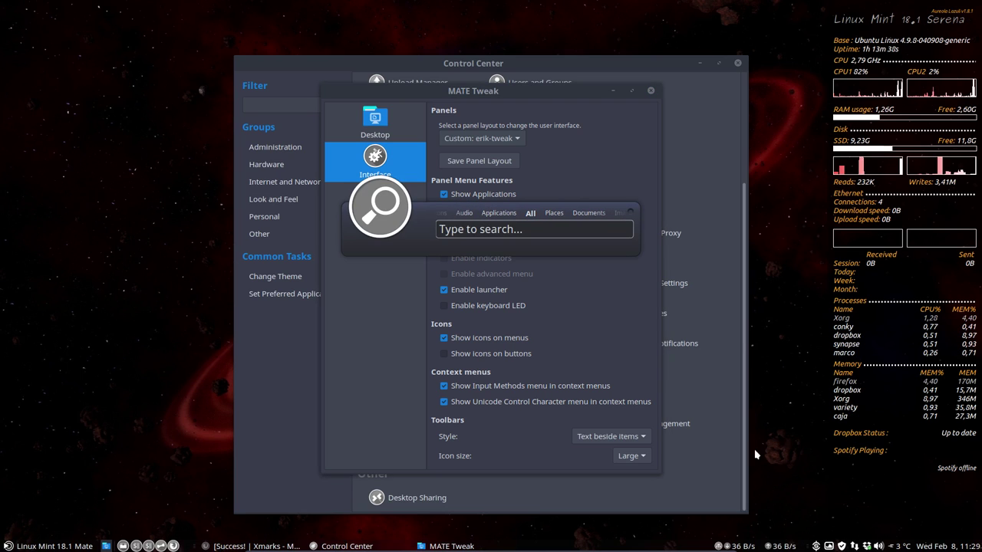
Search 'Documents' in Synapse and open its Preferences.
text(Documents)
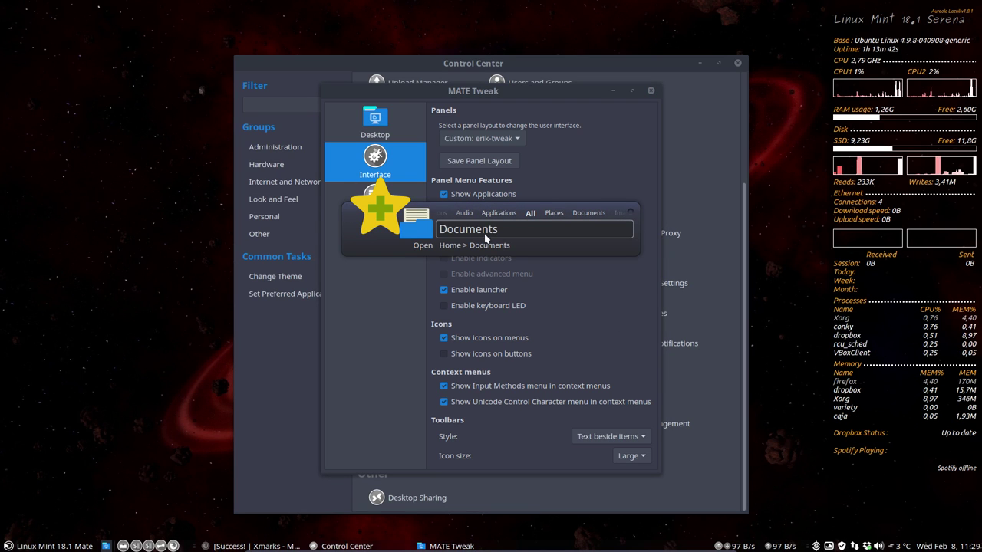
click(629, 212)
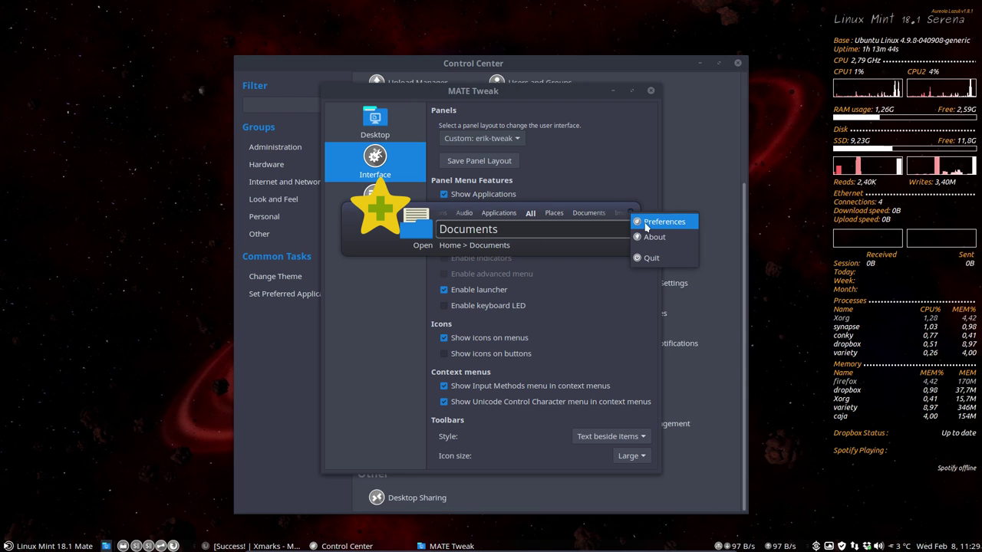
click(667, 222)
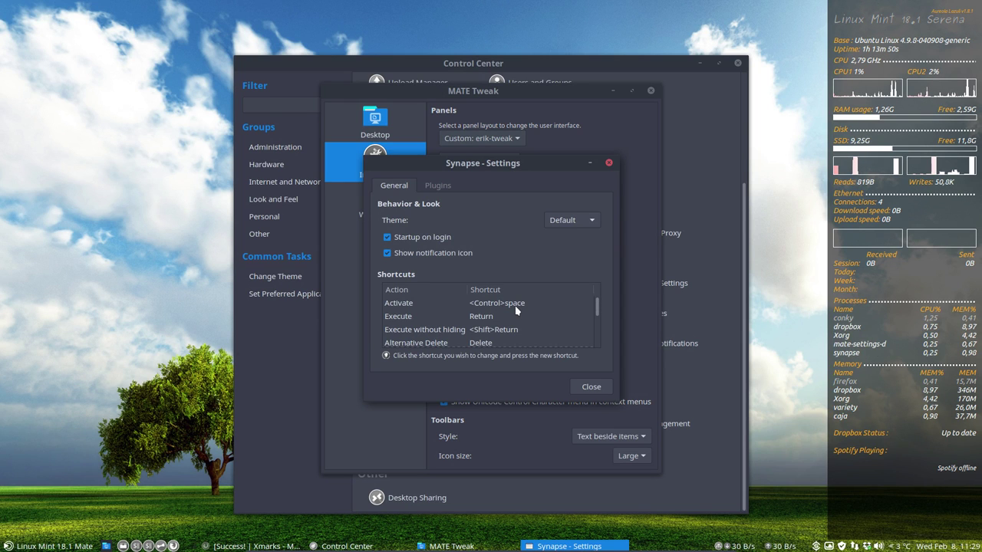
Reopen Synapse, quit it, and switch Enable launcher back off in MATE Tweak.
key(ctrl+space)
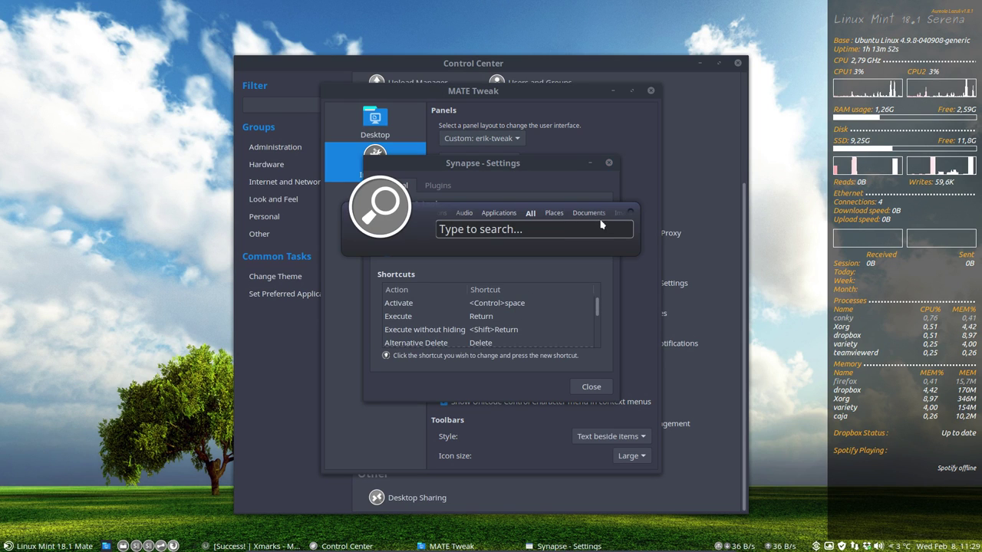
click(629, 212)
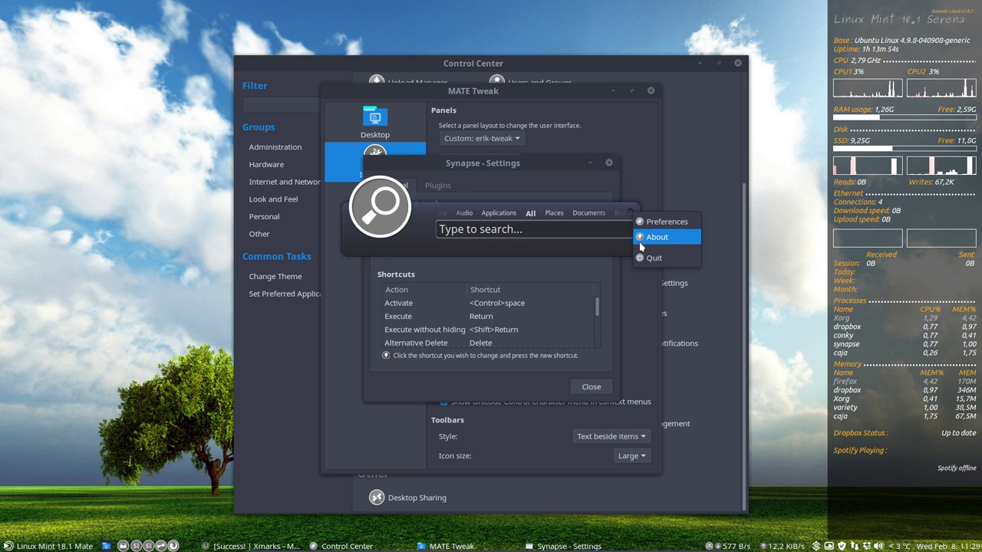
click(653, 258)
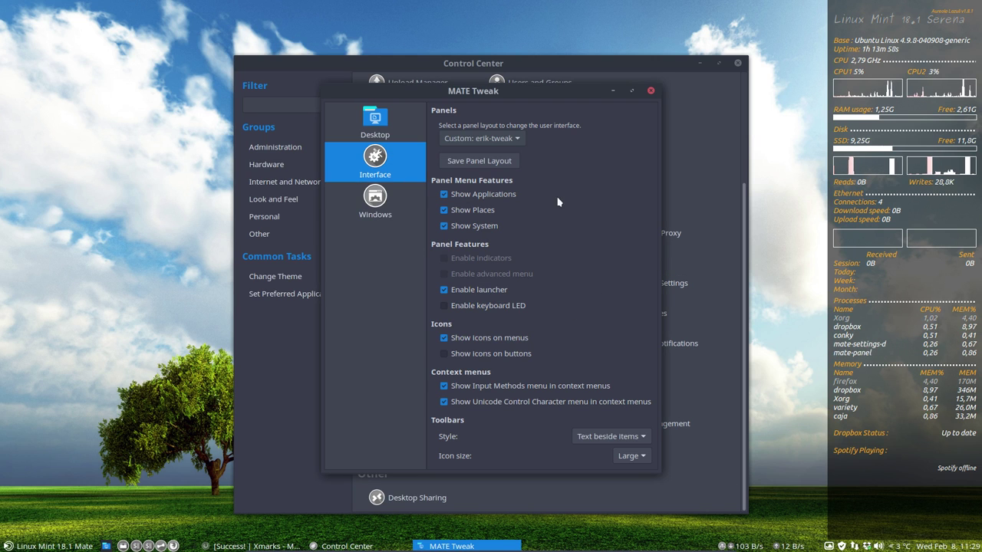
click(481, 292)
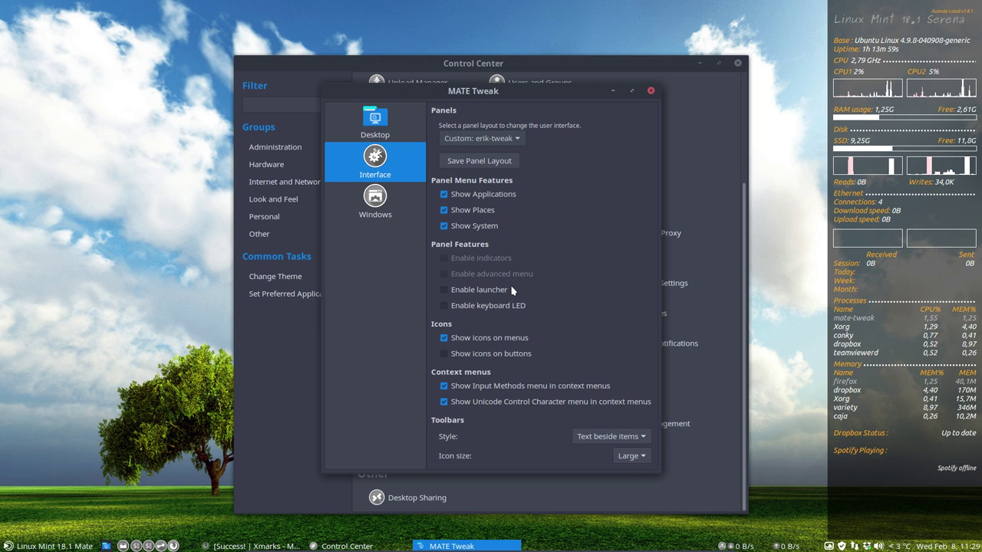
click(455, 304)
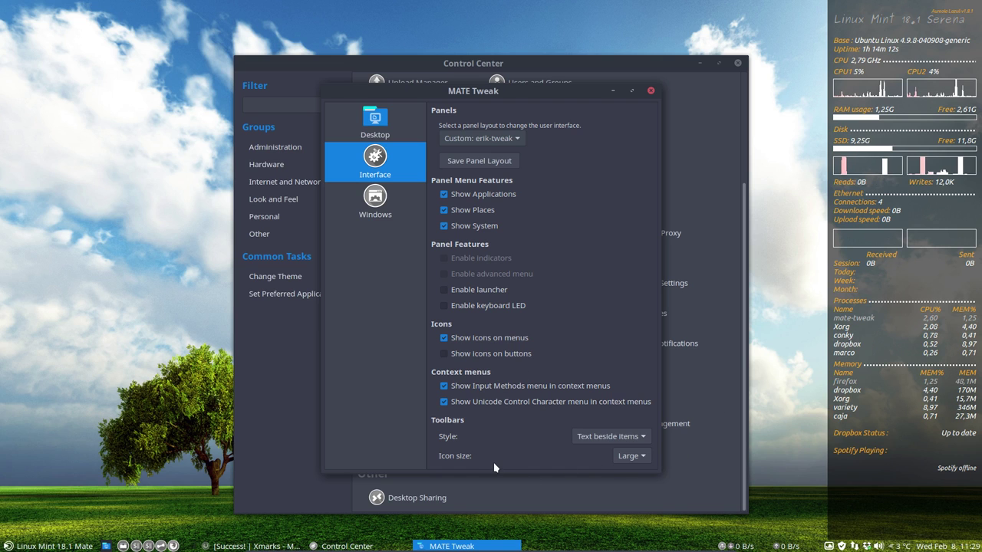
click(361, 199)
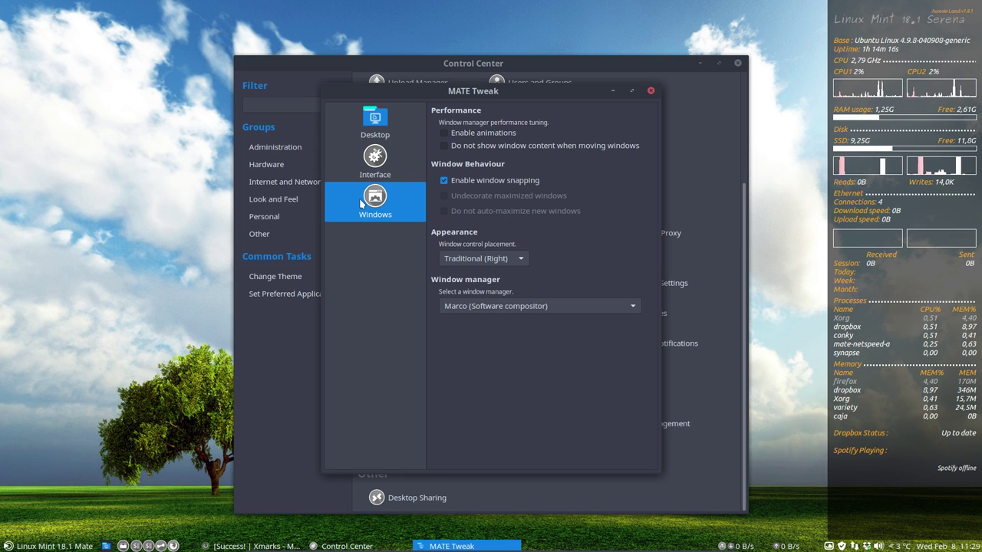
Switch to Marco without compositor and set window buttons left, then back to Traditional (Right).
click(495, 306)
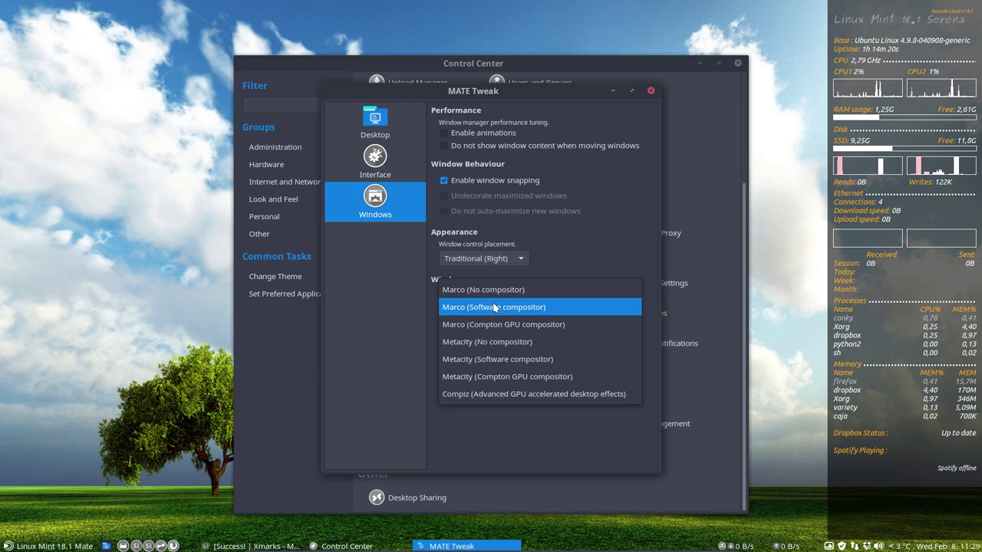
click(499, 290)
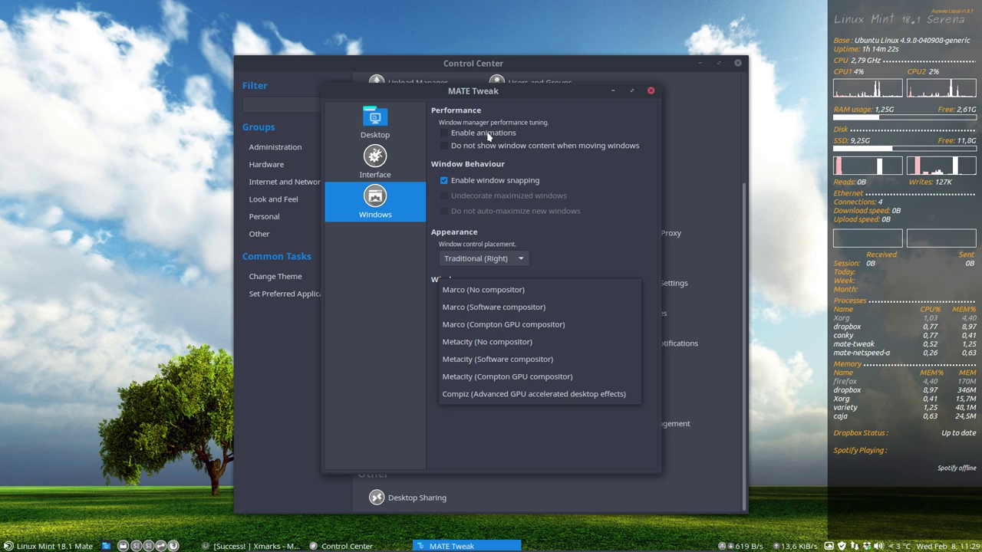
click(517, 258)
click(502, 277)
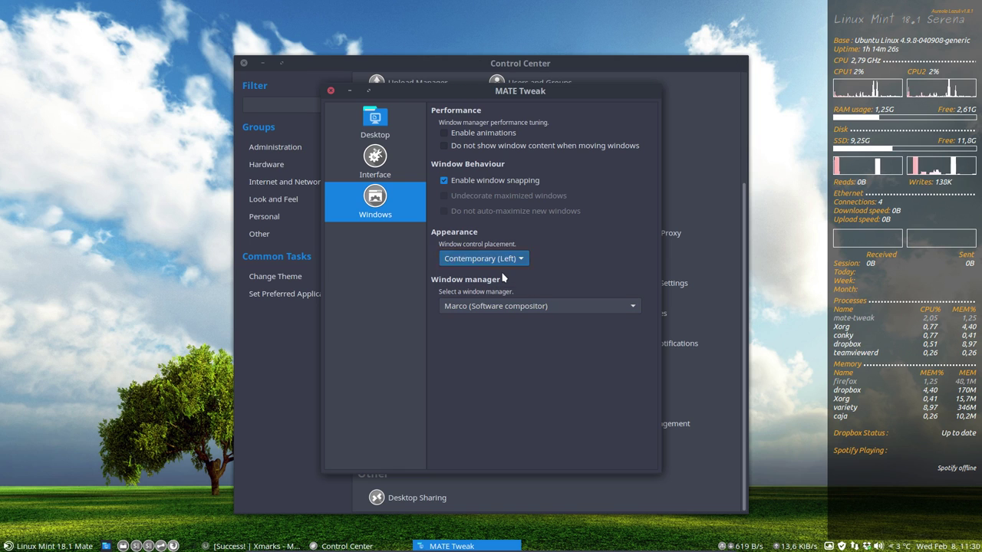
click(520, 259)
click(519, 244)
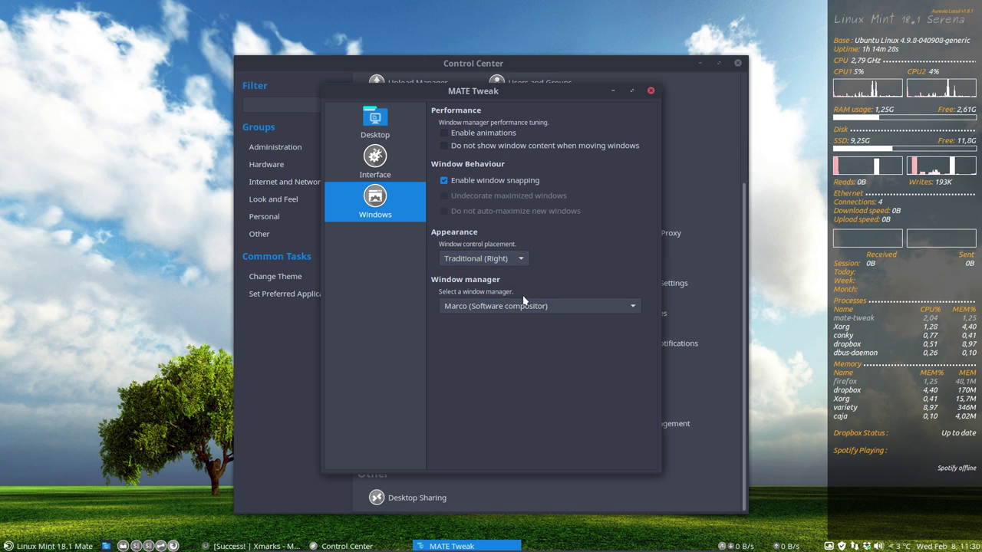
Choose Marco with the software compositor, then reopen the window manager list.
click(512, 306)
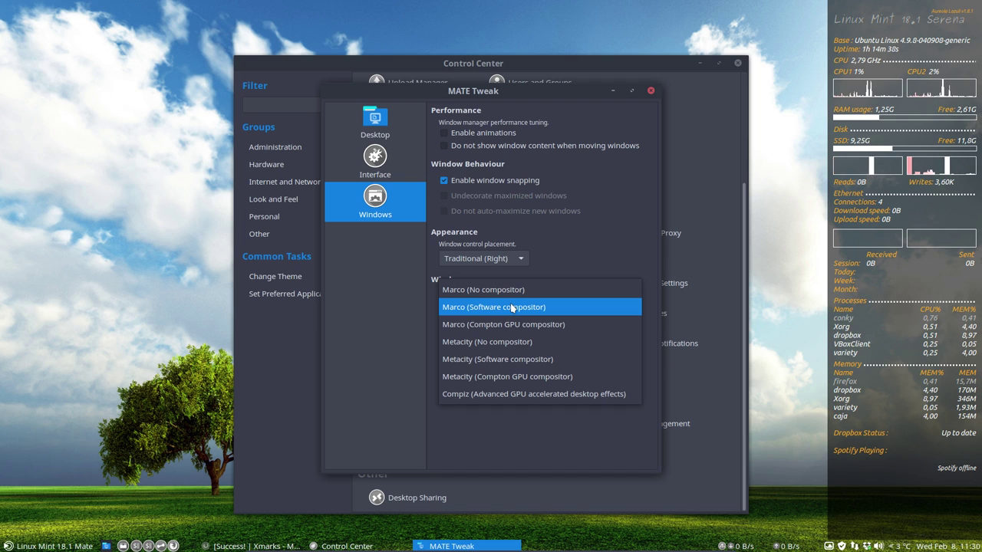
click(512, 307)
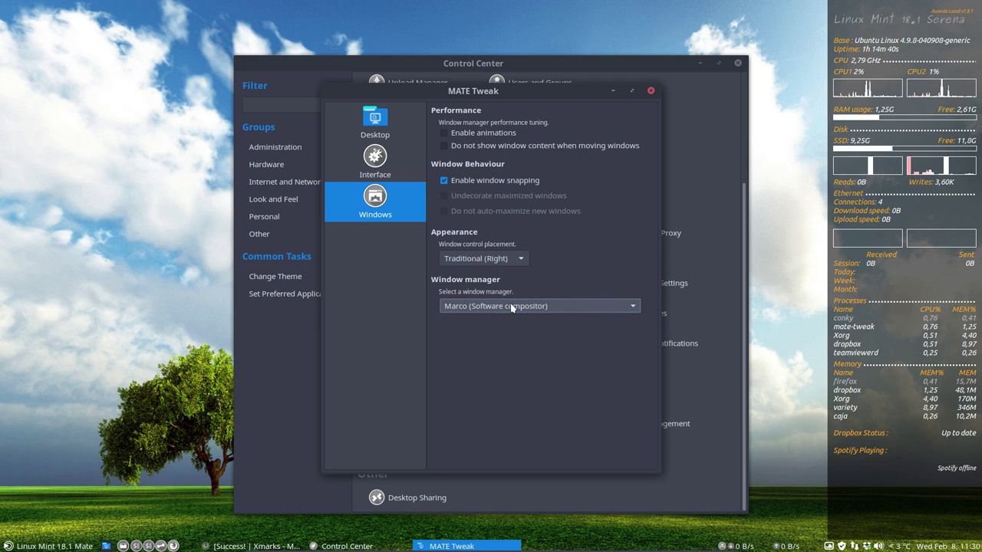
click(511, 306)
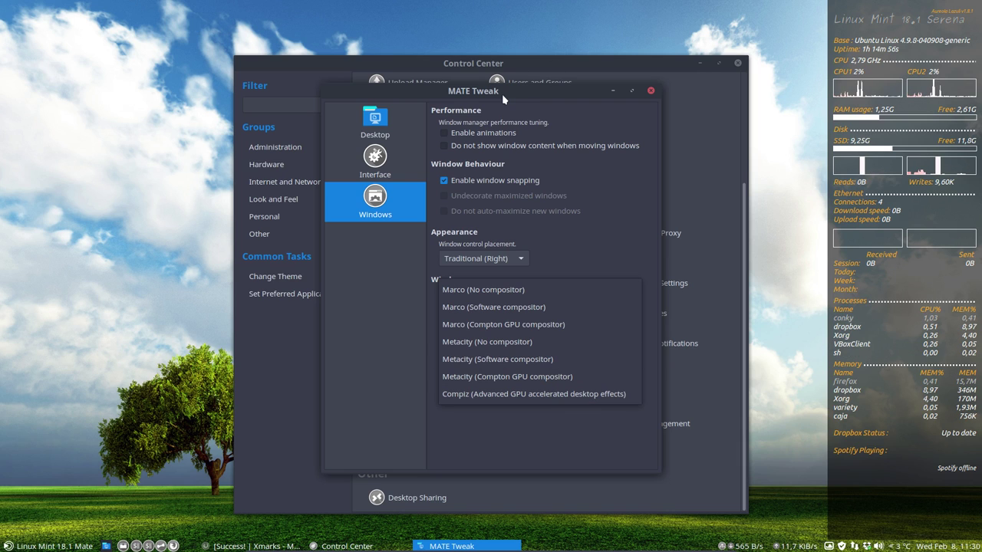
Switch the window manager to Compiz, keep it, and close MATE Tweak.
click(520, 395)
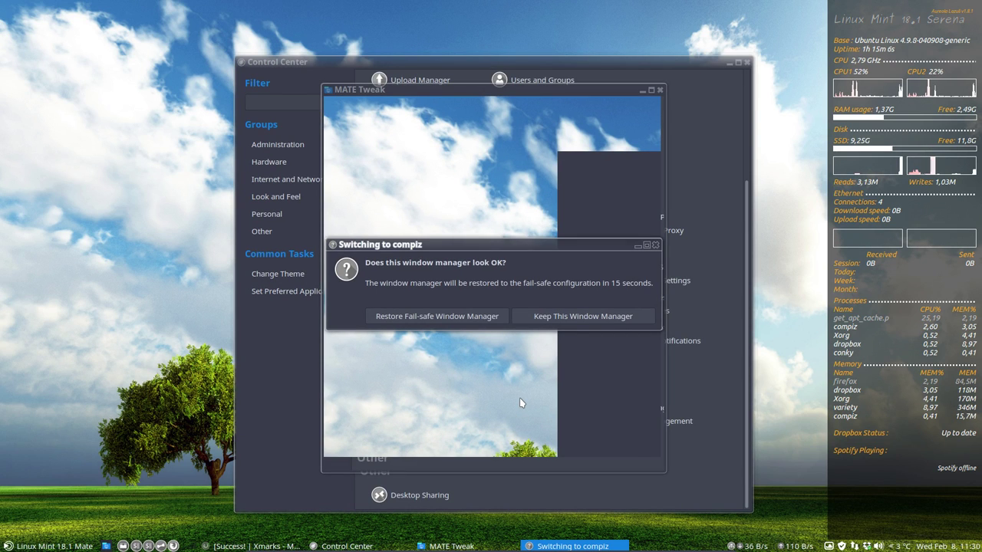
click(594, 318)
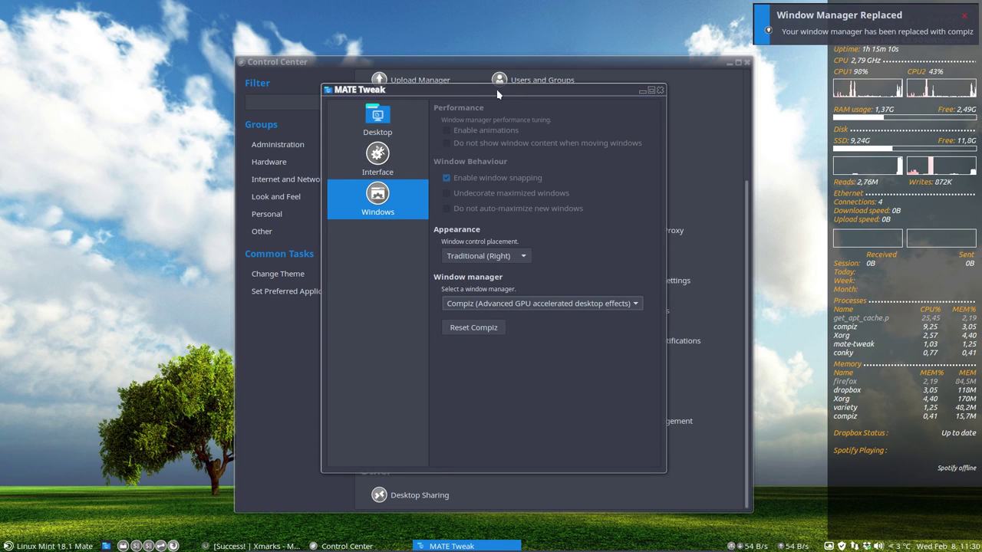
drag(496, 89, 414, 86)
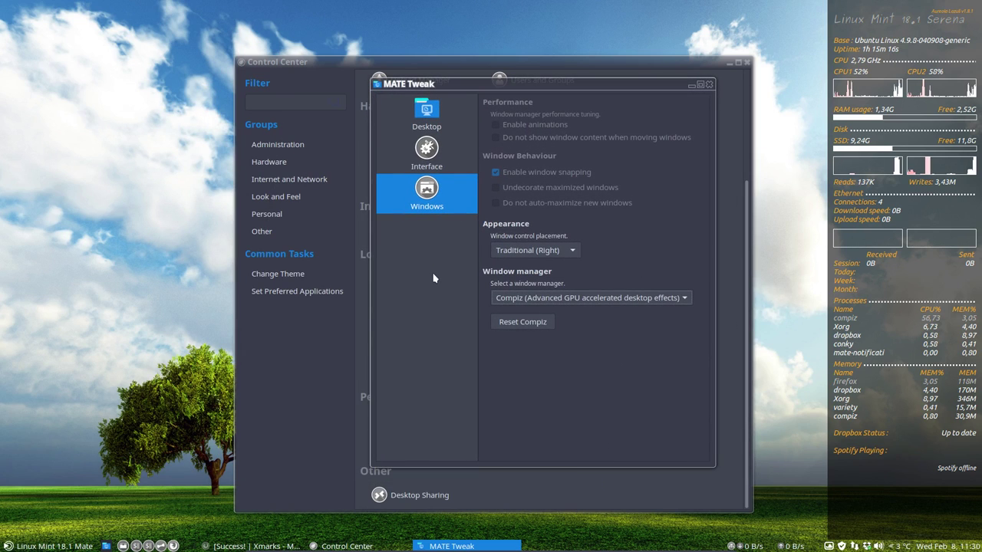
click(710, 86)
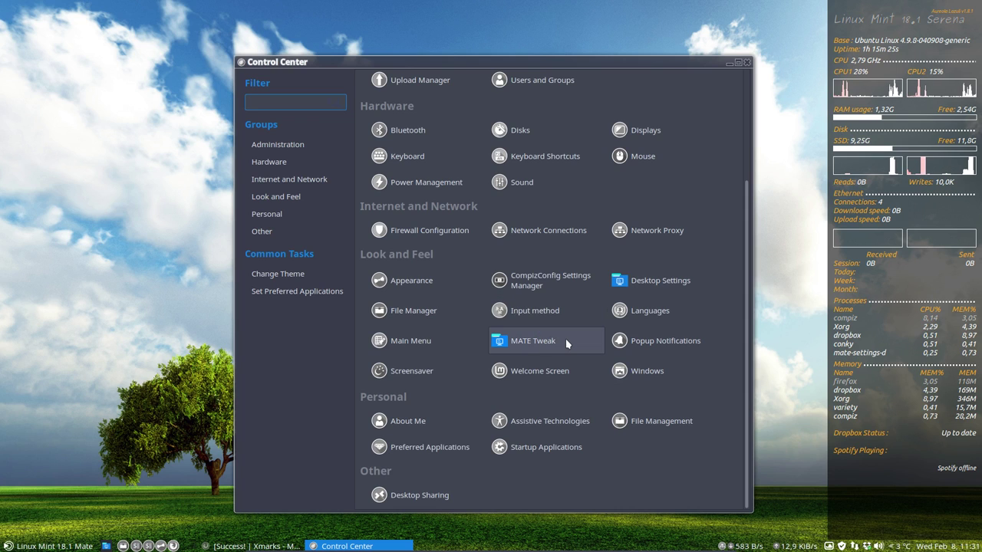
Open CompizConfig Settings Manager, read through the caution warning, and dismiss it.
click(547, 281)
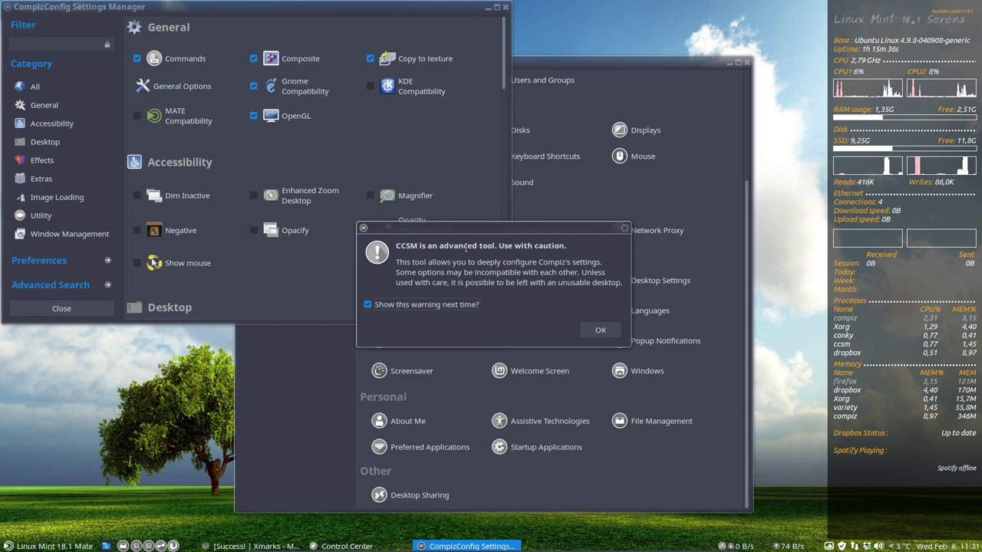
drag(441, 247, 494, 247)
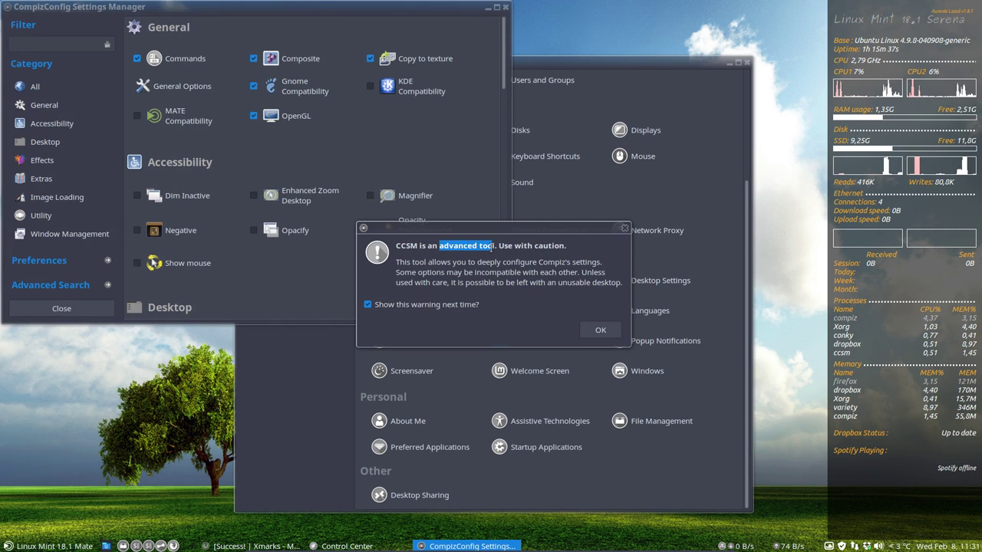
click(533, 246)
shift+click(569, 246)
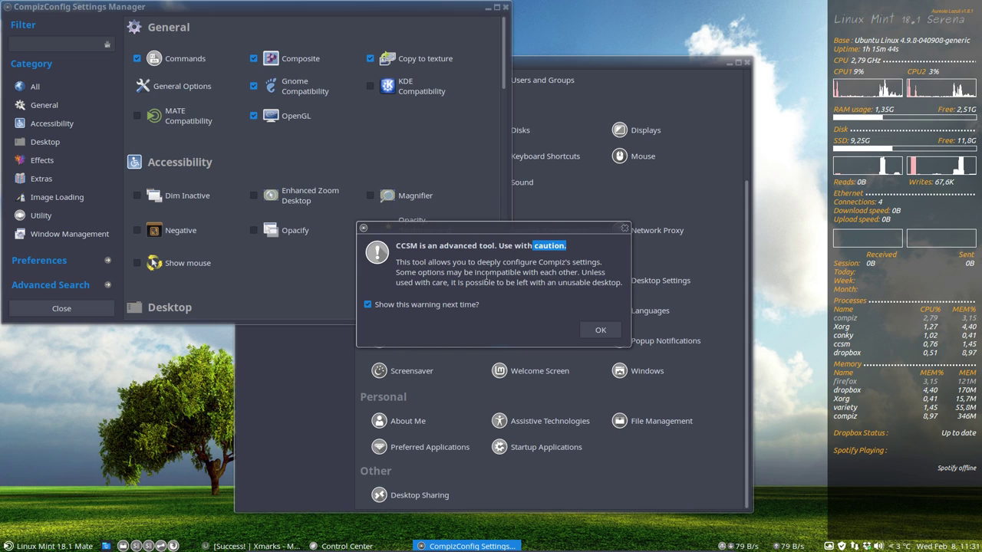
drag(476, 273, 572, 273)
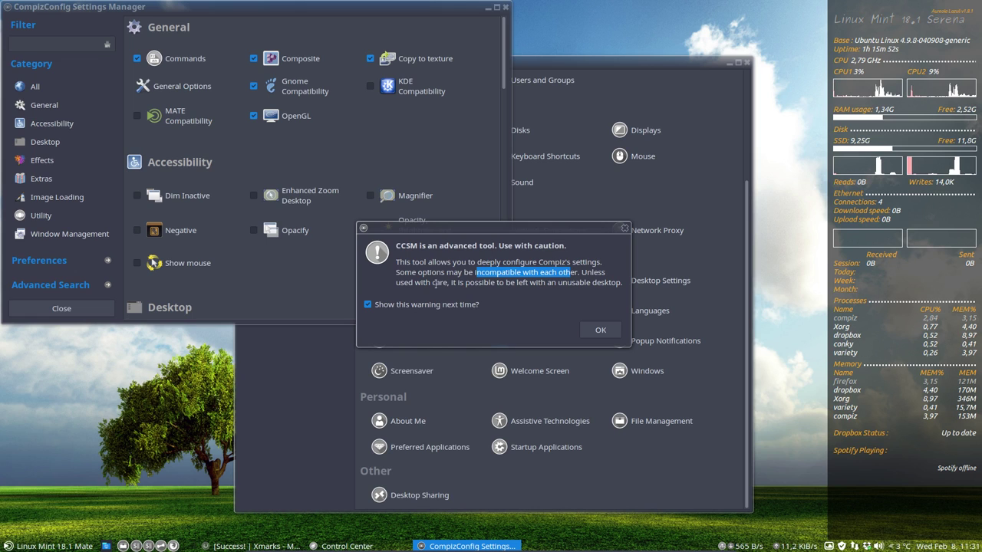
drag(435, 283, 596, 282)
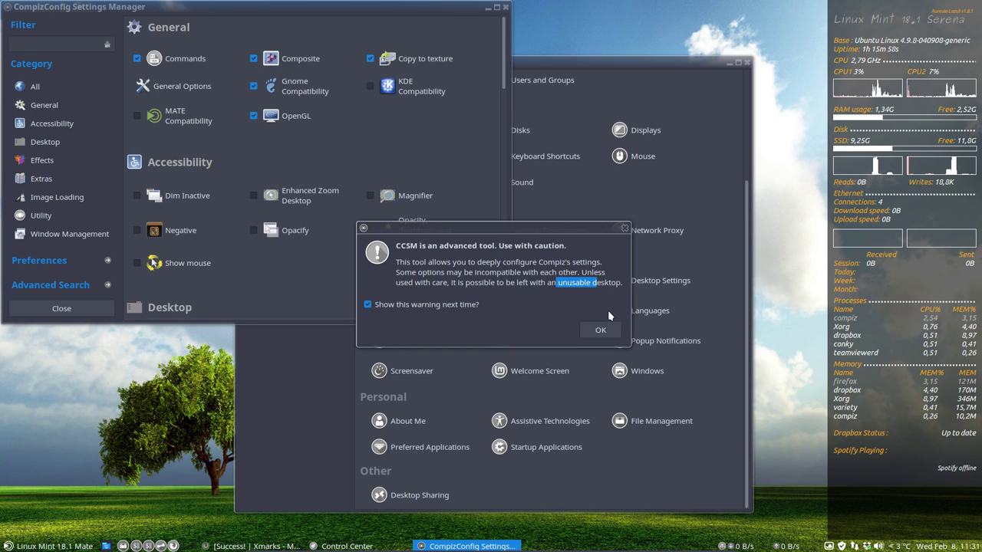
drag(548, 283, 611, 284)
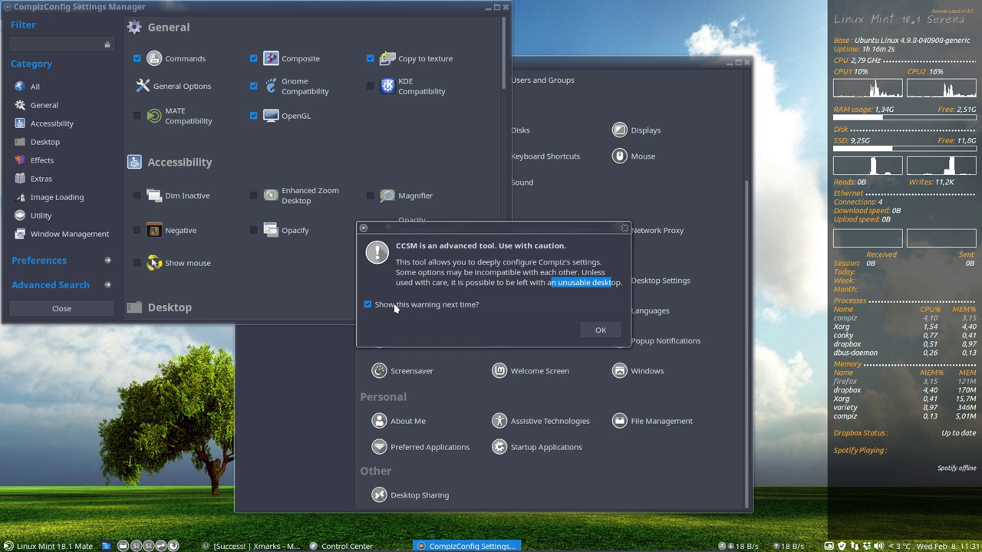
click(595, 330)
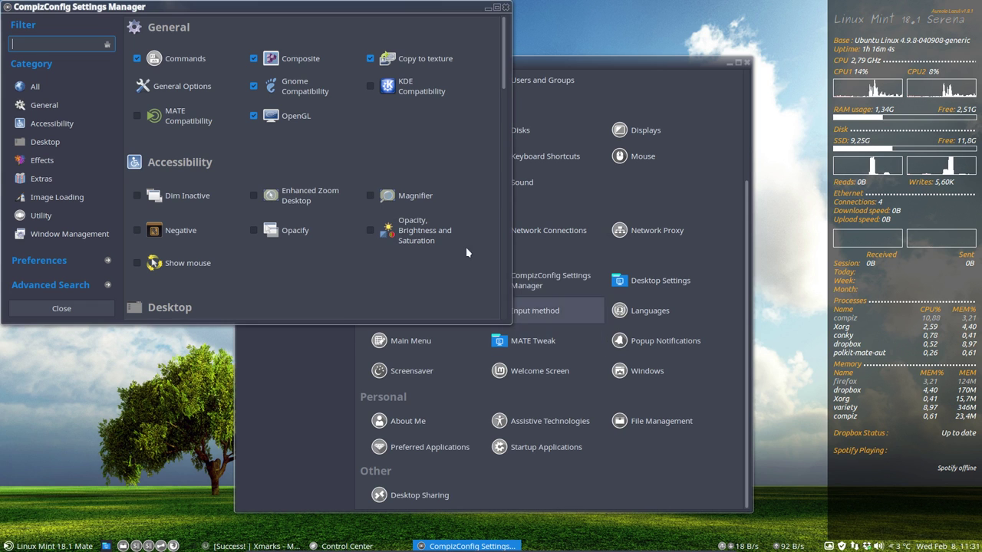
drag(244, 11, 272, 82)
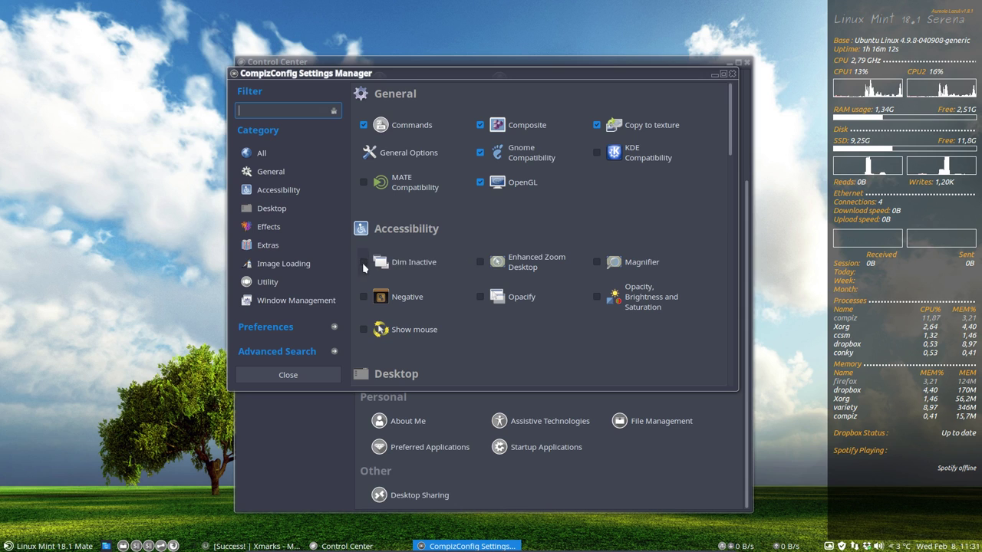
Uncheck Enable Dim Inactive, return to the plugin list, and close the settings manager.
click(408, 262)
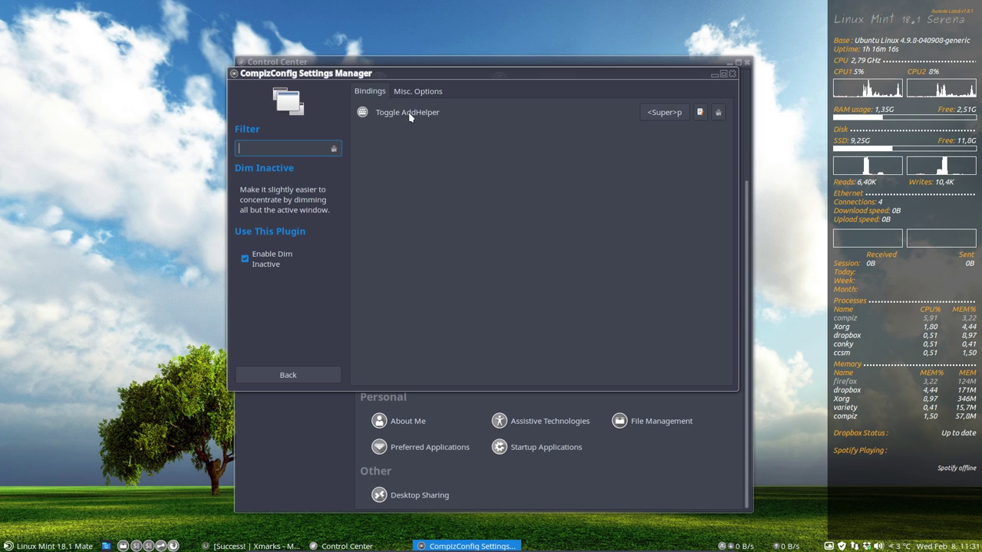
click(245, 259)
click(288, 375)
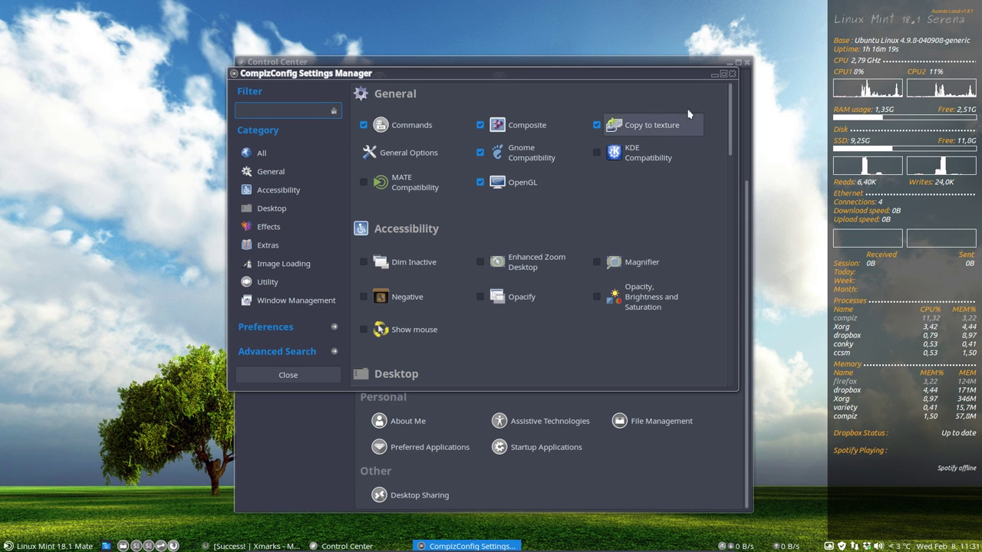
click(732, 74)
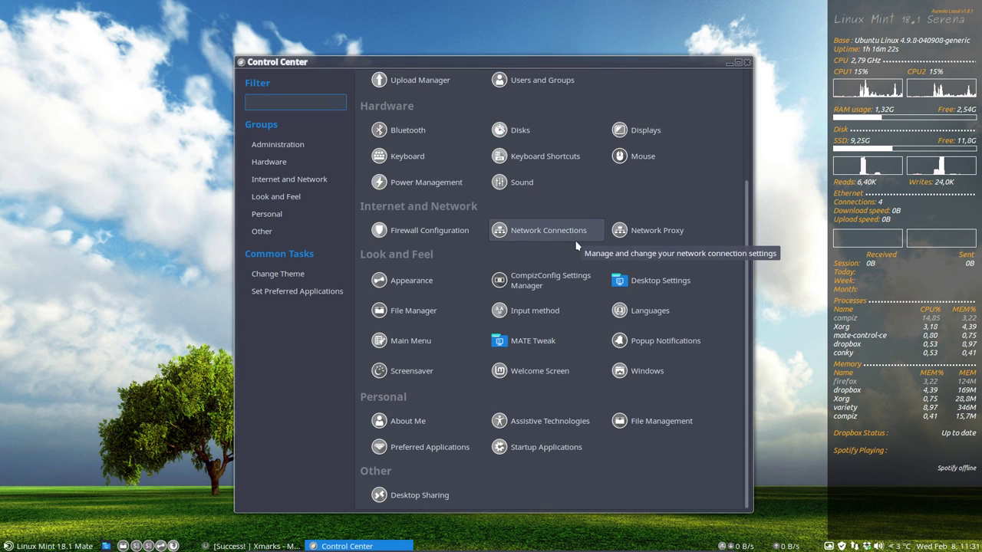
Open Appearance Preferences from the Control Center.
drag(364, 66, 430, 51)
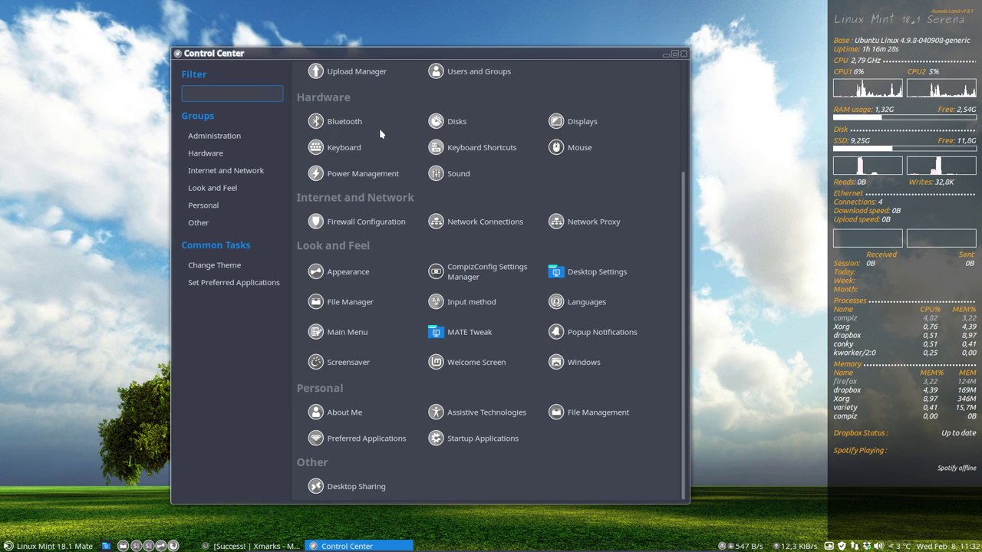
scroll(407, 211, up, 3)
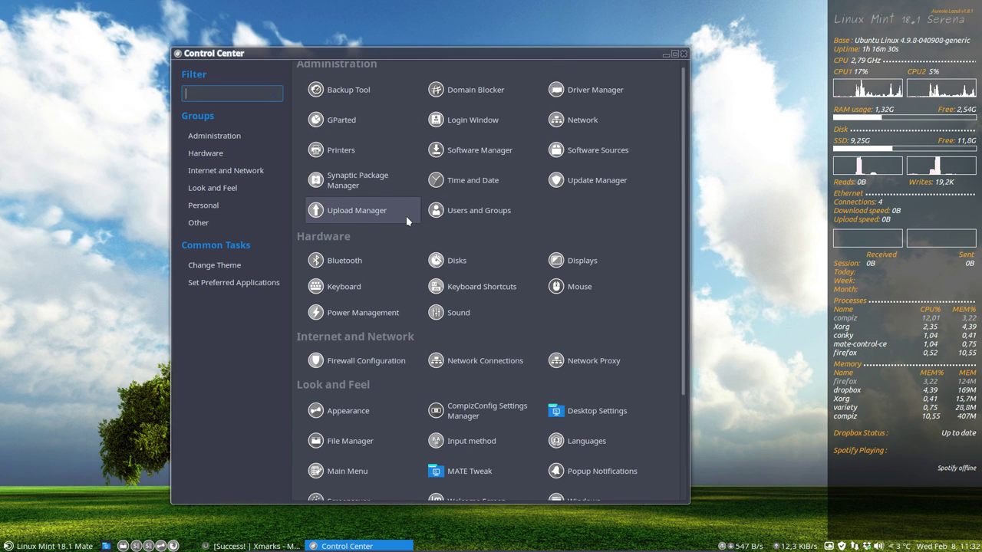
scroll(406, 216, up, 1)
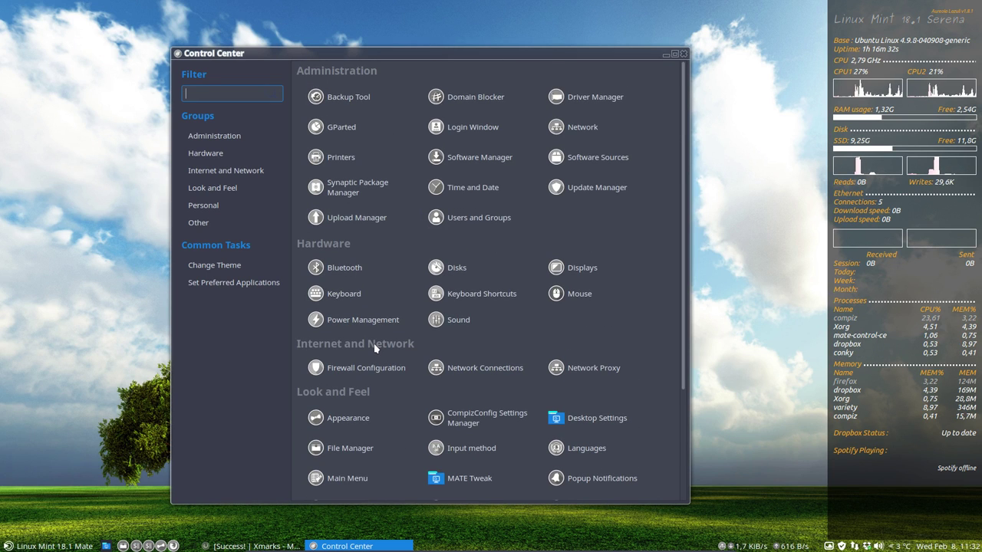
click(366, 421)
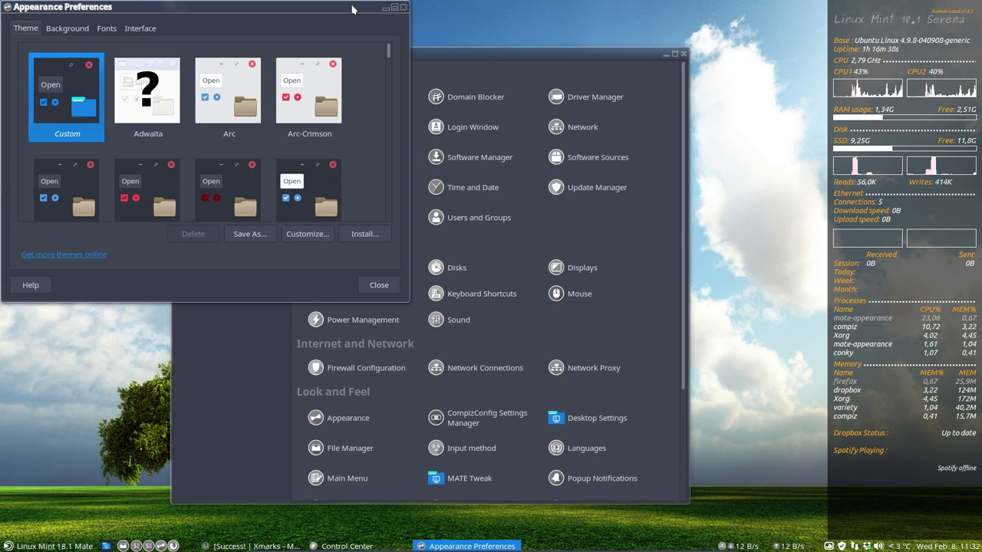
Customize the theme's window border, trying Arc-Dark and settling on Arc-Dark-Watusi.
click(316, 237)
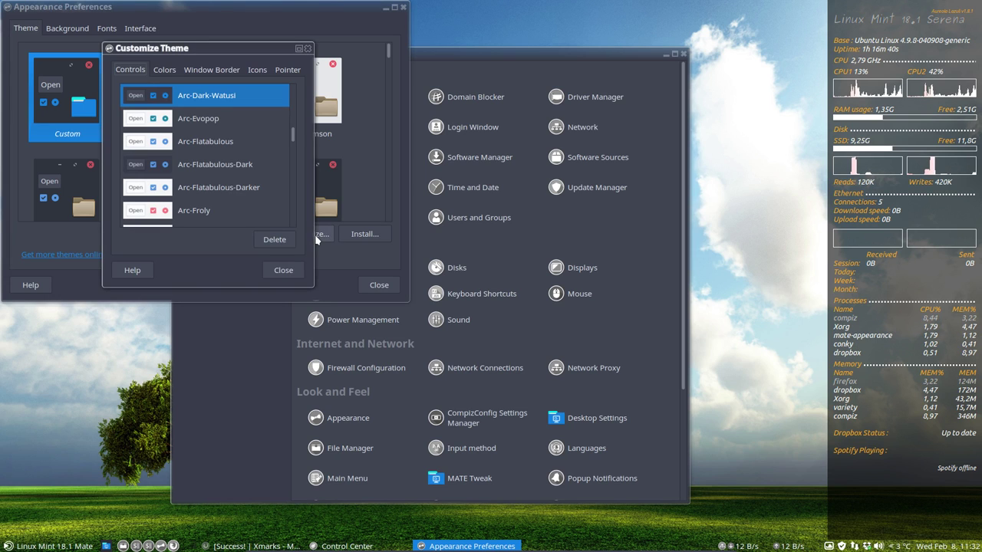
click(220, 69)
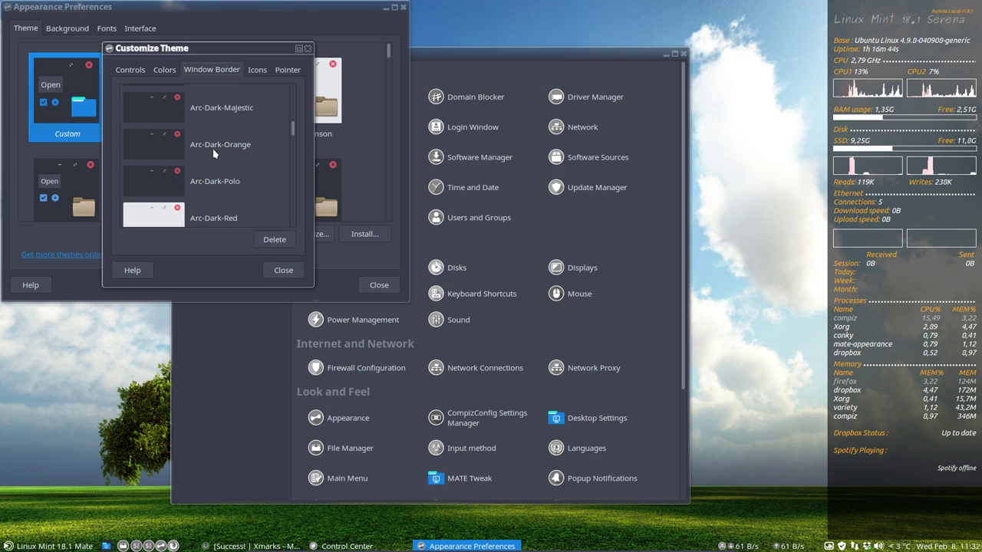
scroll(213, 149, up, 10)
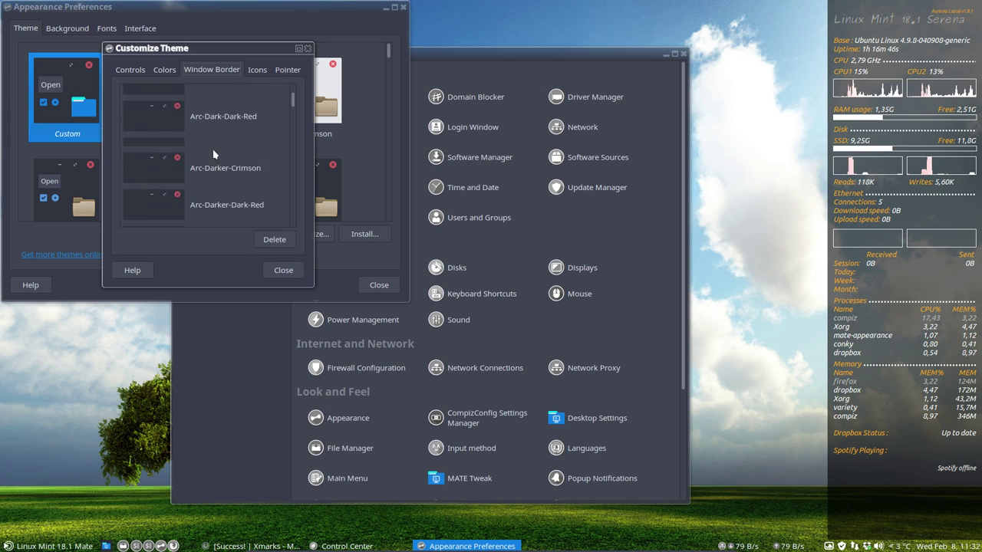
scroll(214, 154, down, 1)
click(182, 184)
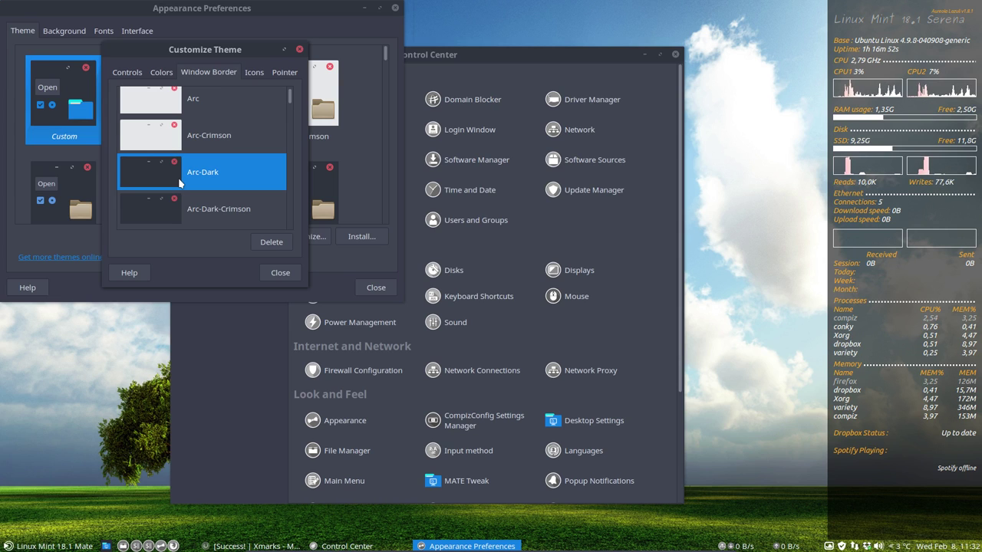
scroll(179, 184, down, 10)
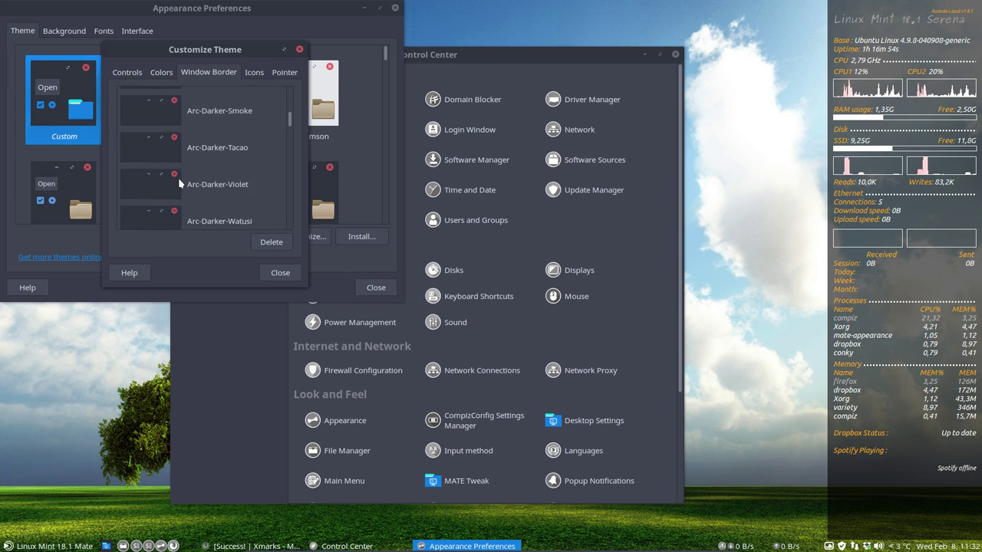
scroll(179, 184, down, 5)
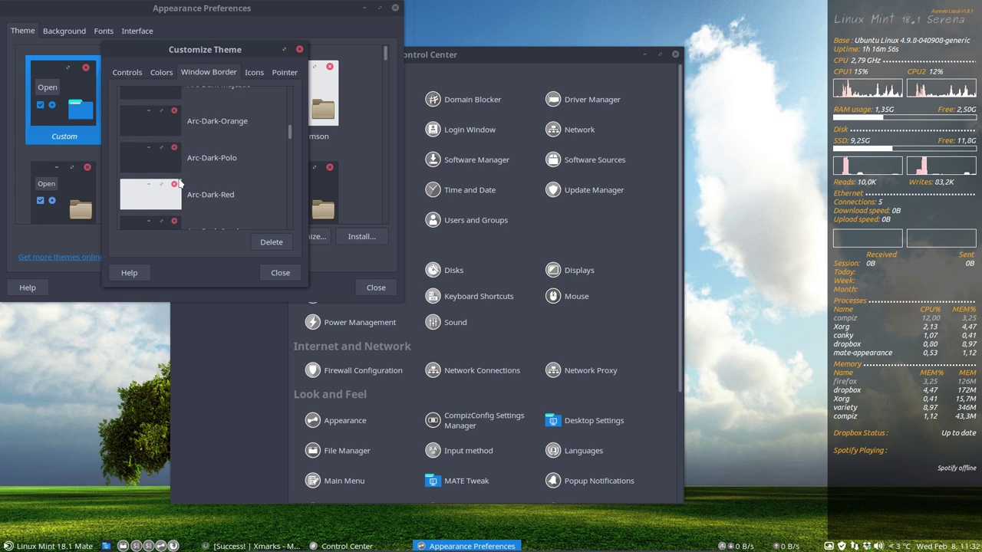
click(172, 219)
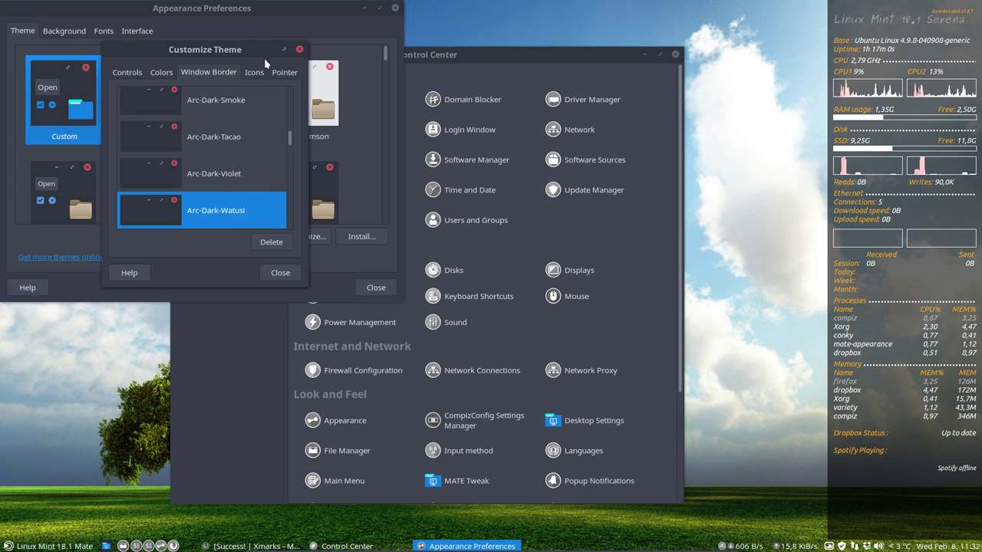
Close the Customize Theme dialog, Appearance Preferences and the Control Center.
click(279, 274)
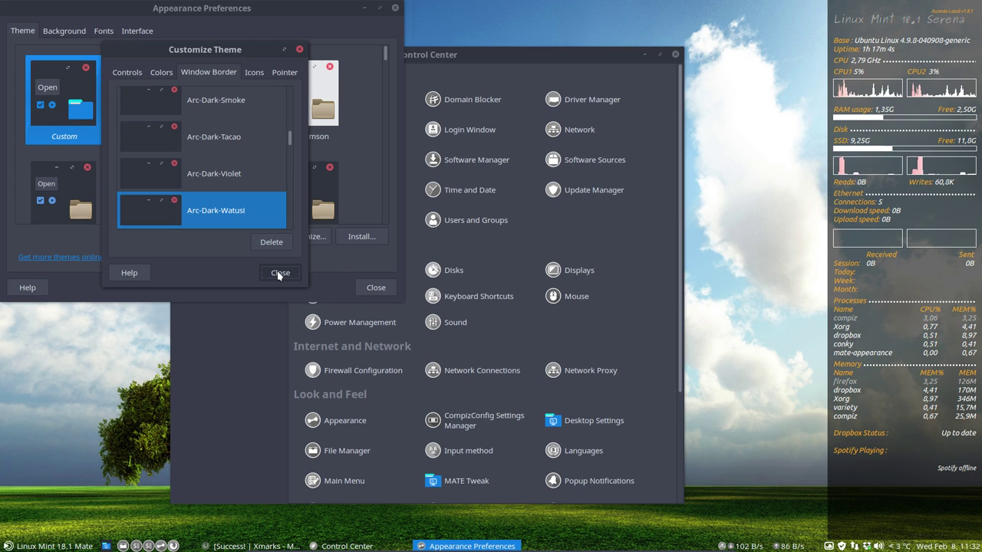
click(278, 274)
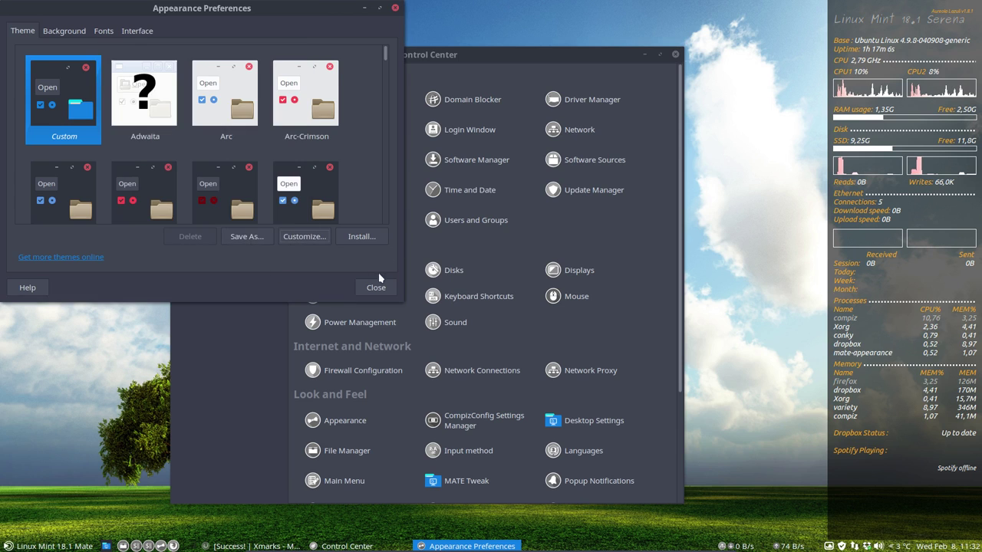
drag(238, 23, 522, 123)
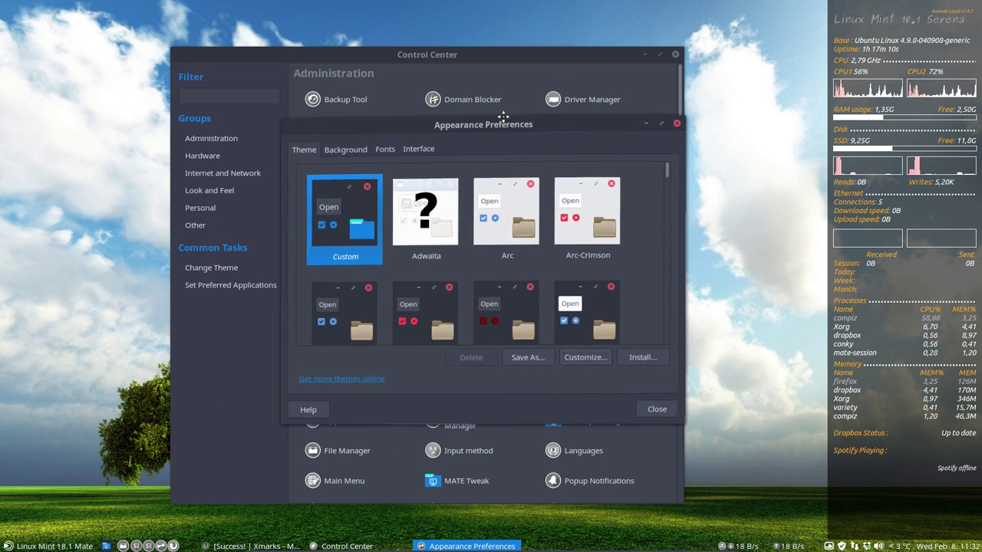
click(677, 122)
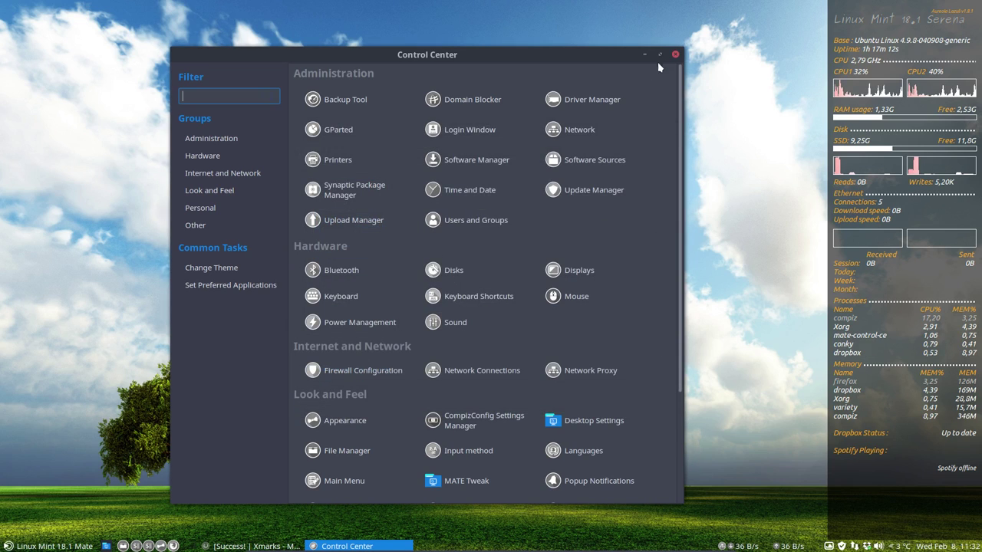
drag(629, 59, 506, 82)
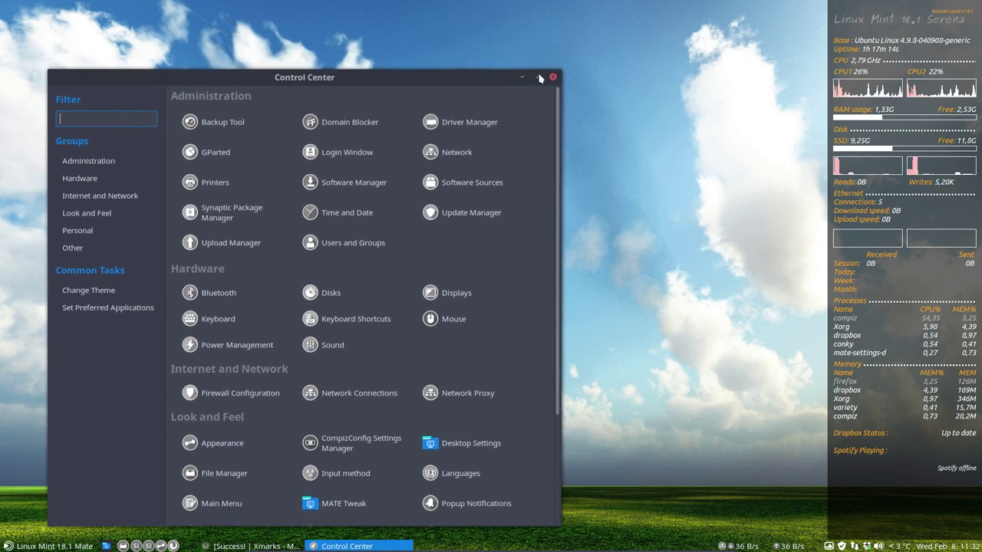
click(552, 79)
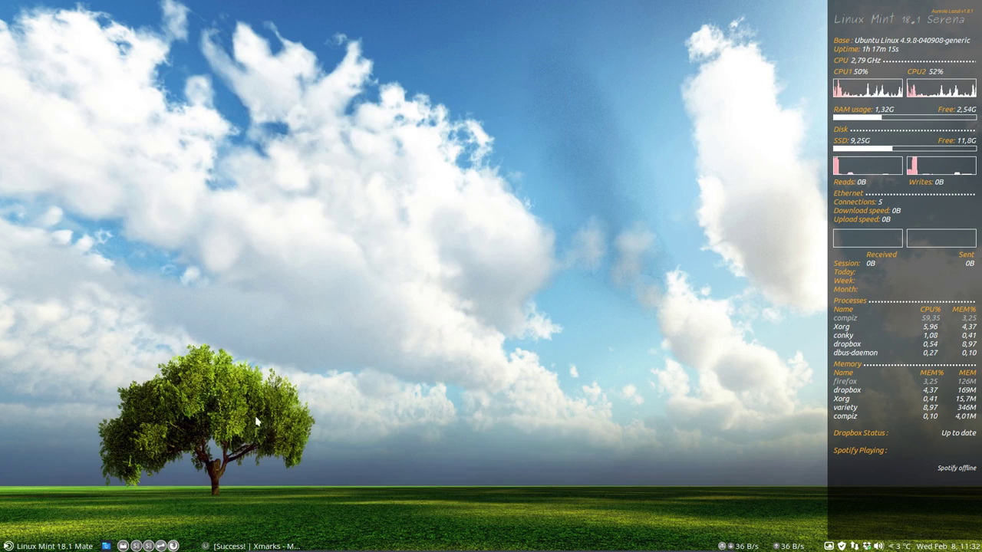
Minimize and restore the Xmarks Firefox window several times from the taskbar.
click(235, 546)
click(235, 546)
click(238, 547)
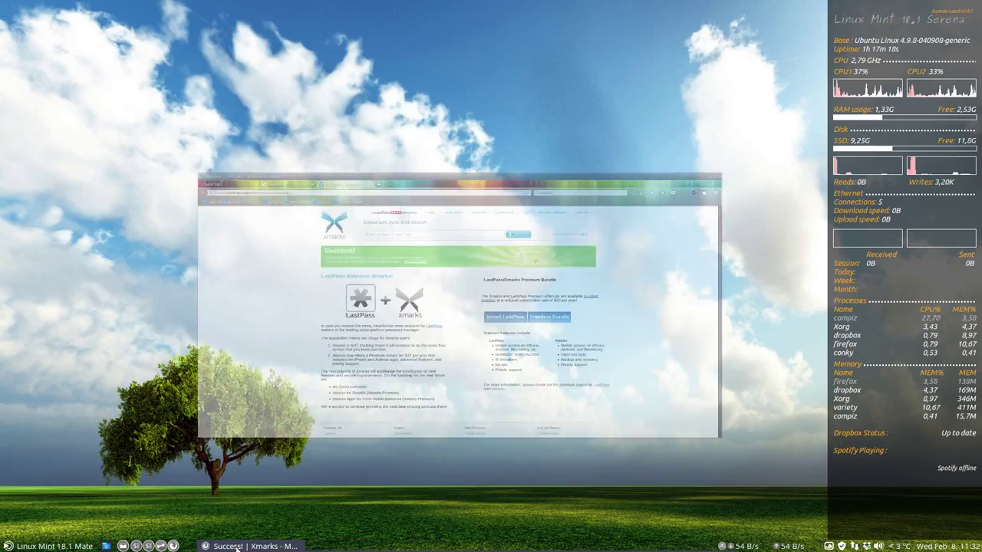
click(237, 546)
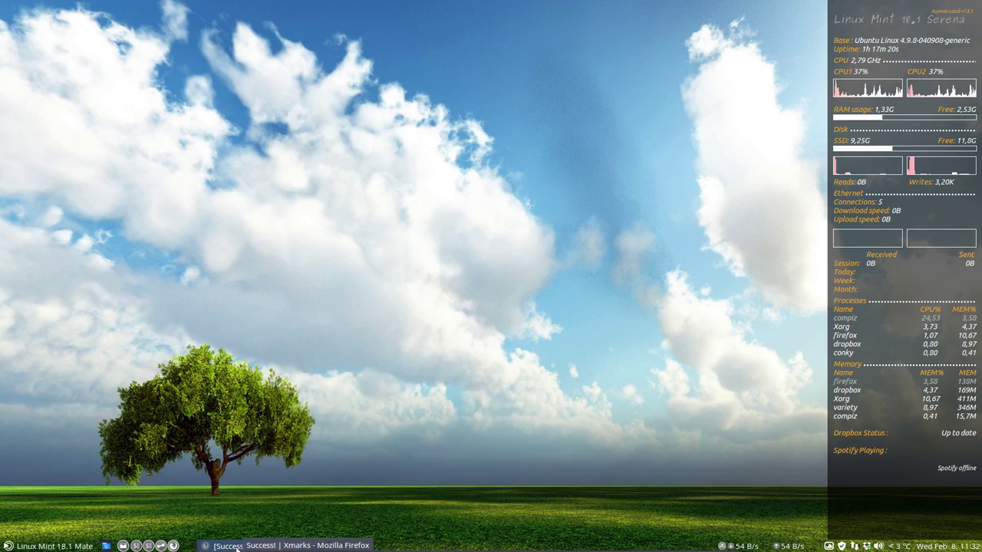
click(237, 548)
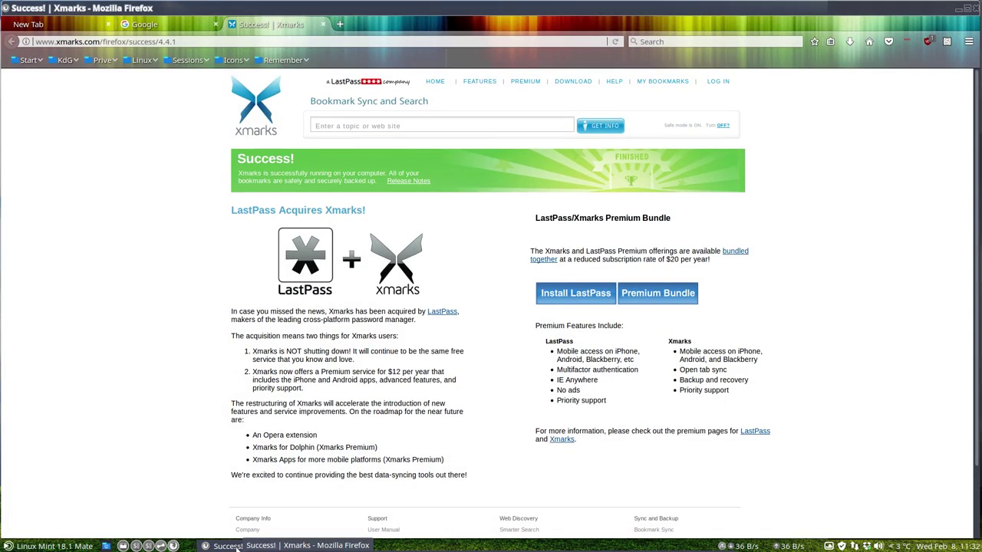
click(237, 547)
Restore Firefox, close its window, and relaunch Firefox from the panel launcher.
click(237, 547)
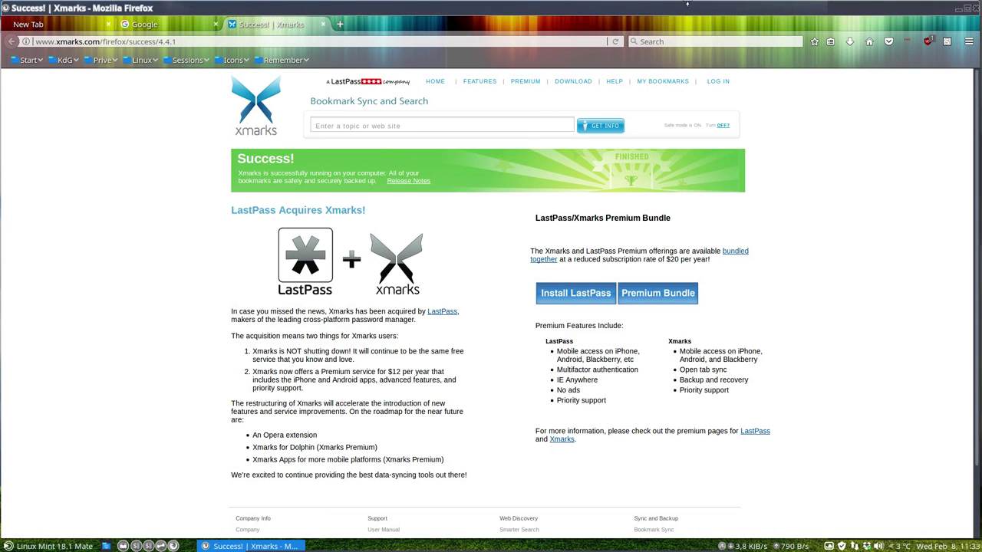
click(976, 10)
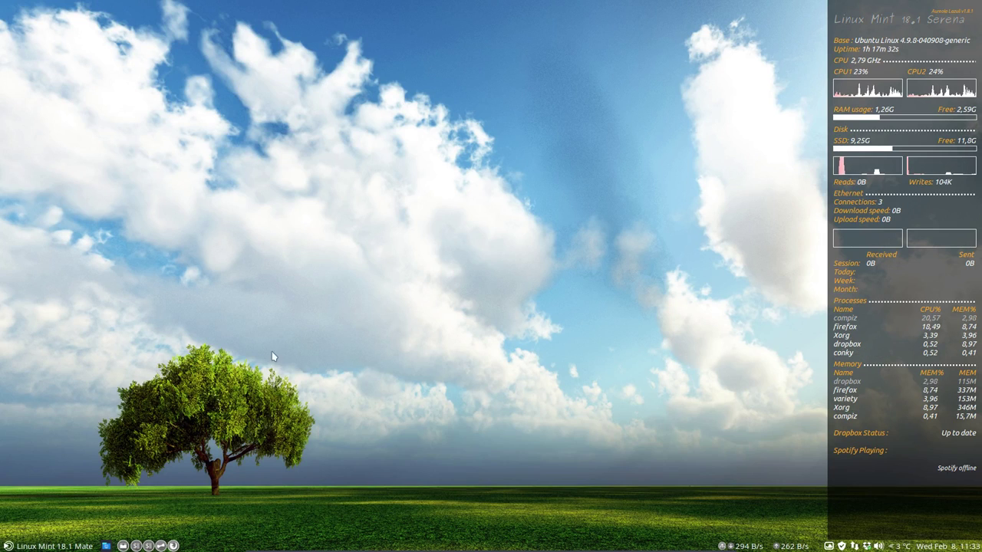
click(173, 545)
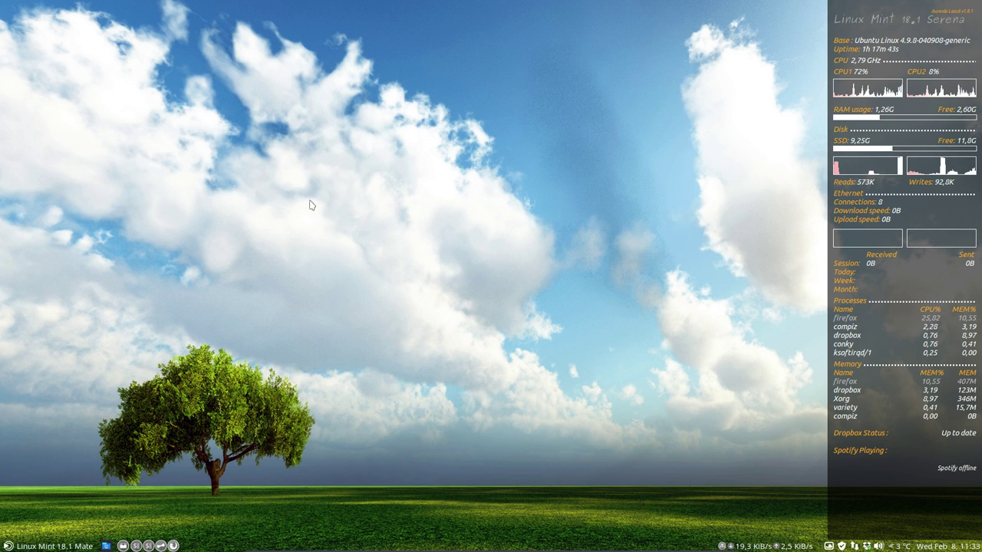
Launch MATE Tweak via a 'mate' menu search and keep Metacity (Compton GPU compositor) as window manager.
key(super)
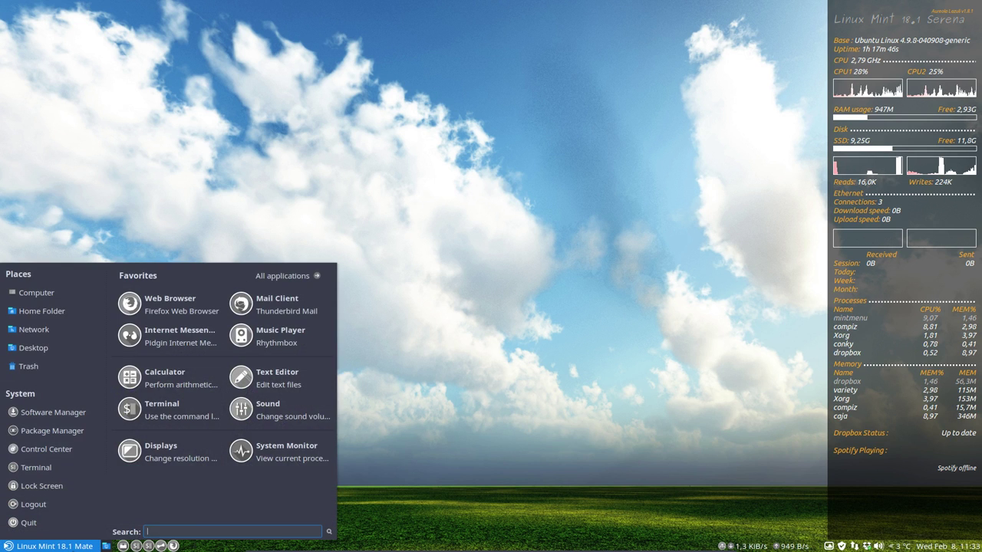
text(mate)
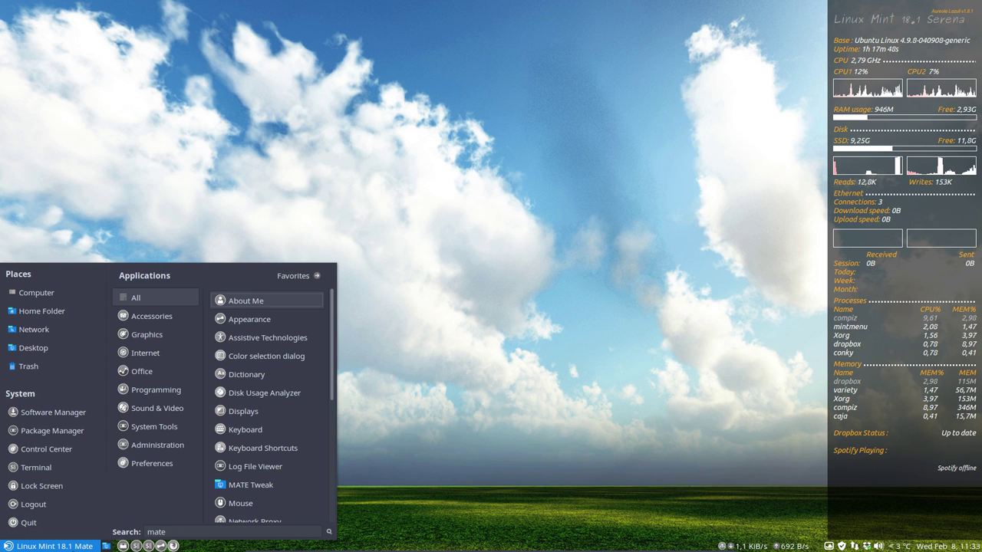
click(306, 482)
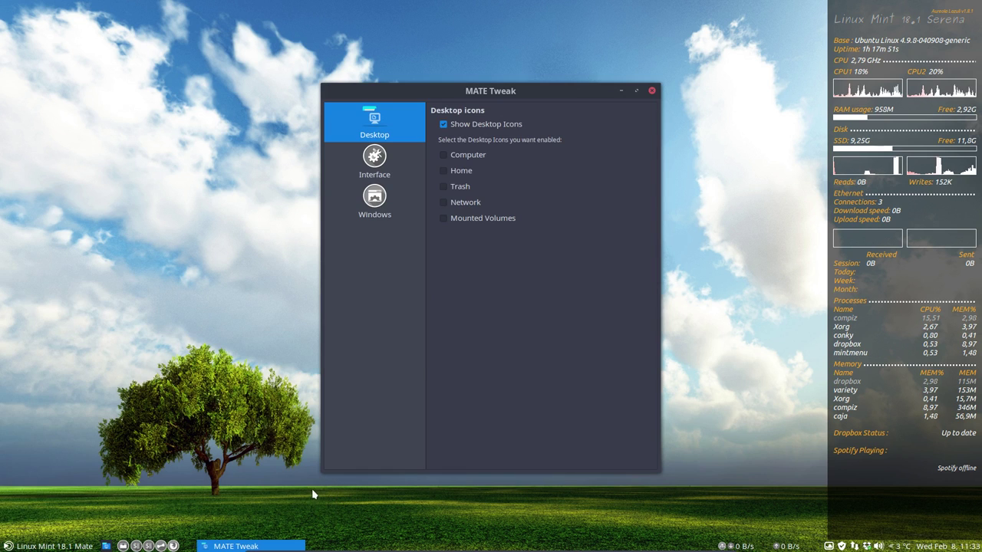
click(391, 207)
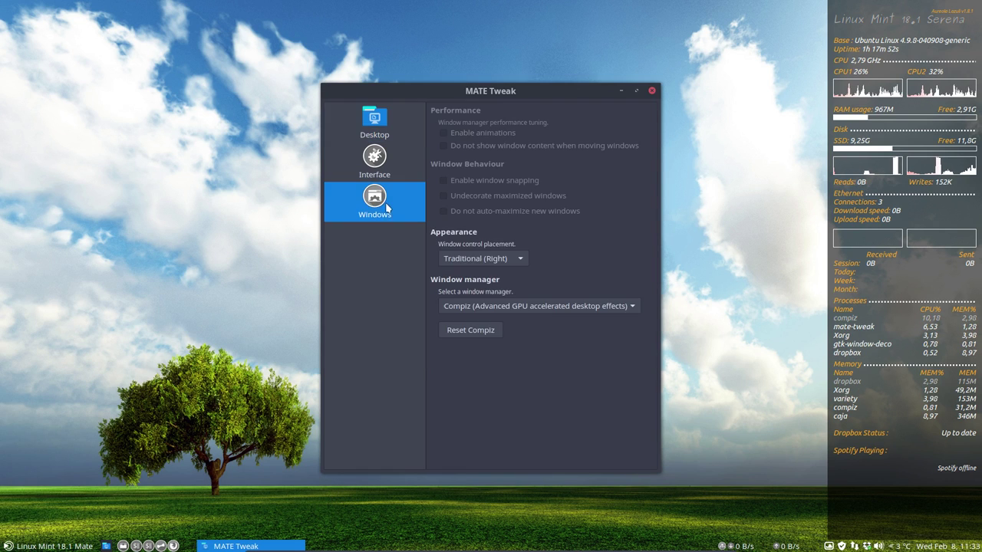
click(511, 306)
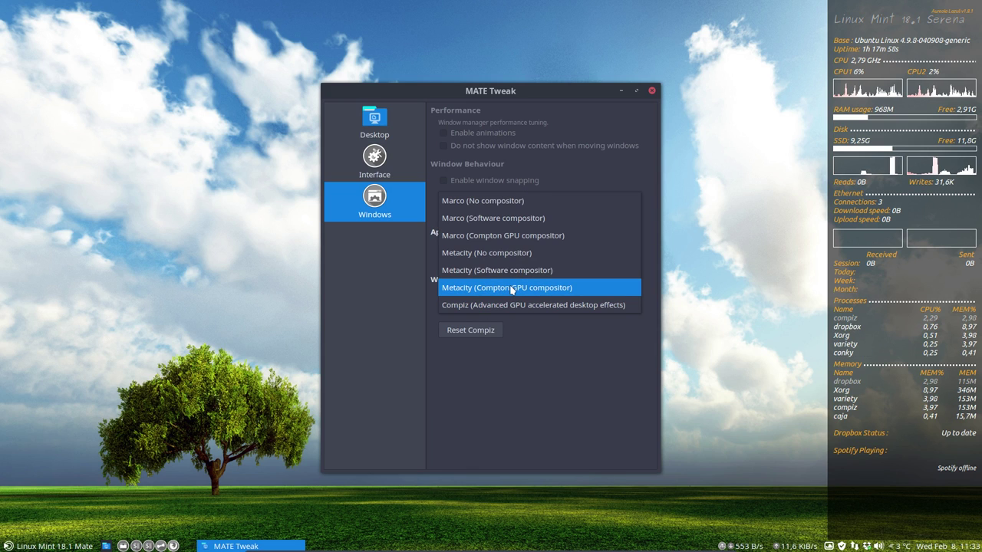
click(511, 289)
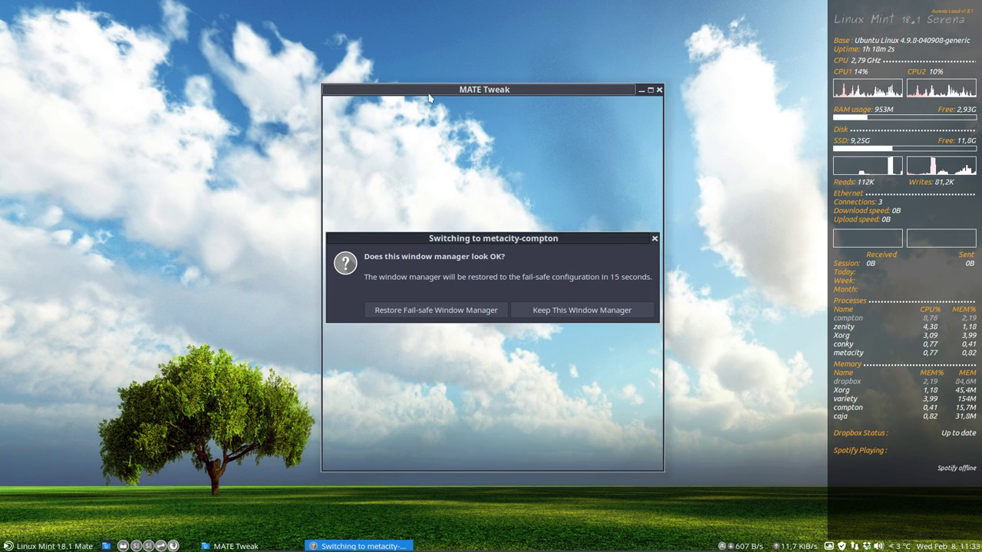
click(603, 315)
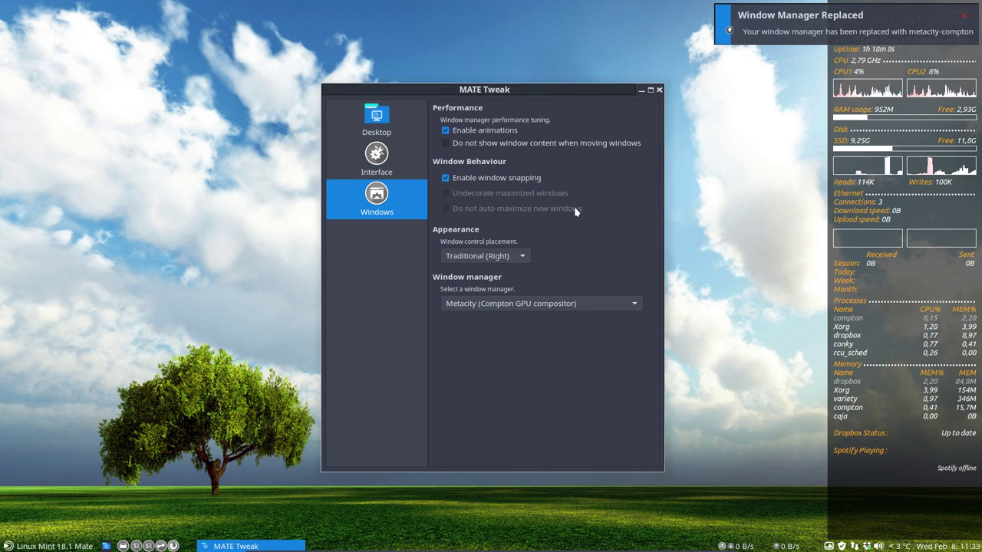
Close MATE Tweak, open Windows preferences via a 'windo' search, and enable software compositing.
click(659, 90)
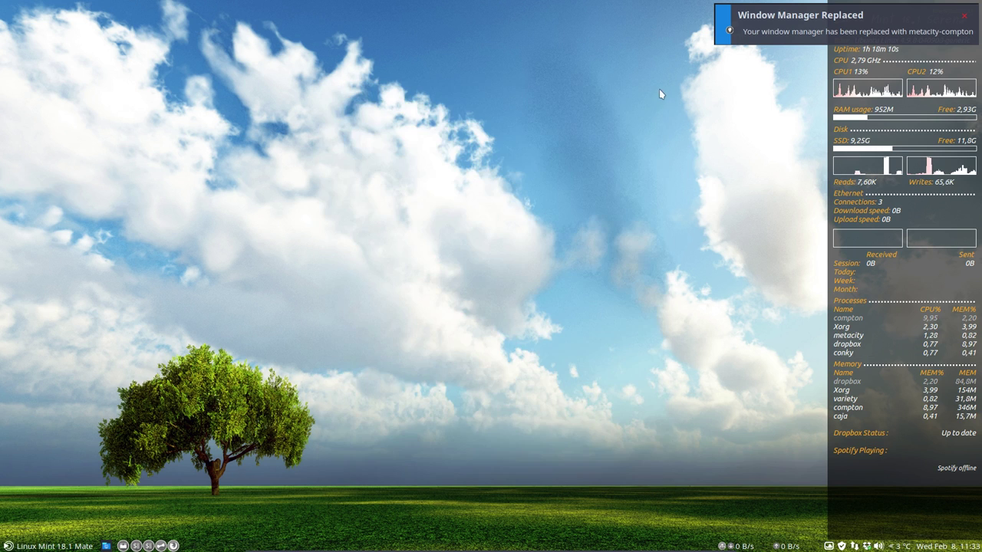
key(super)
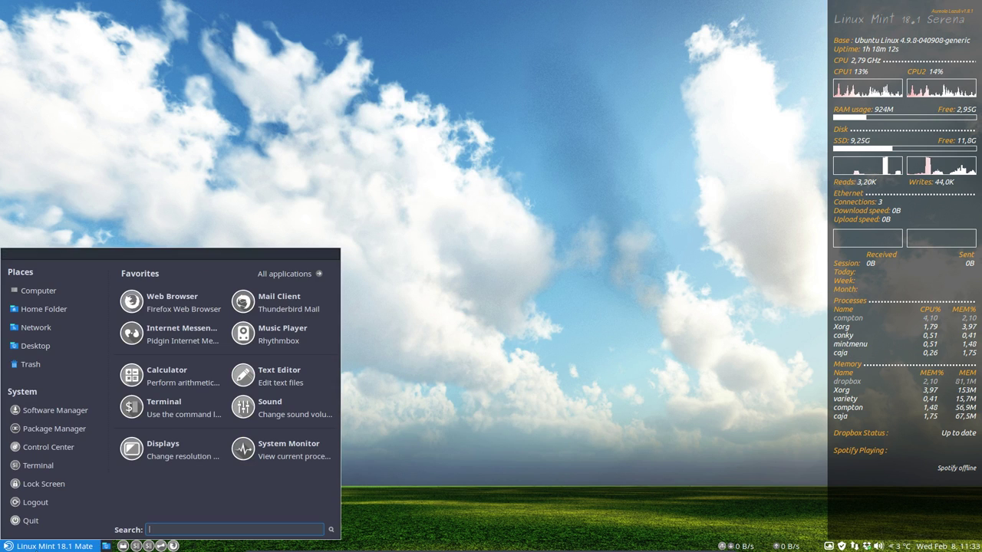
text(windo)
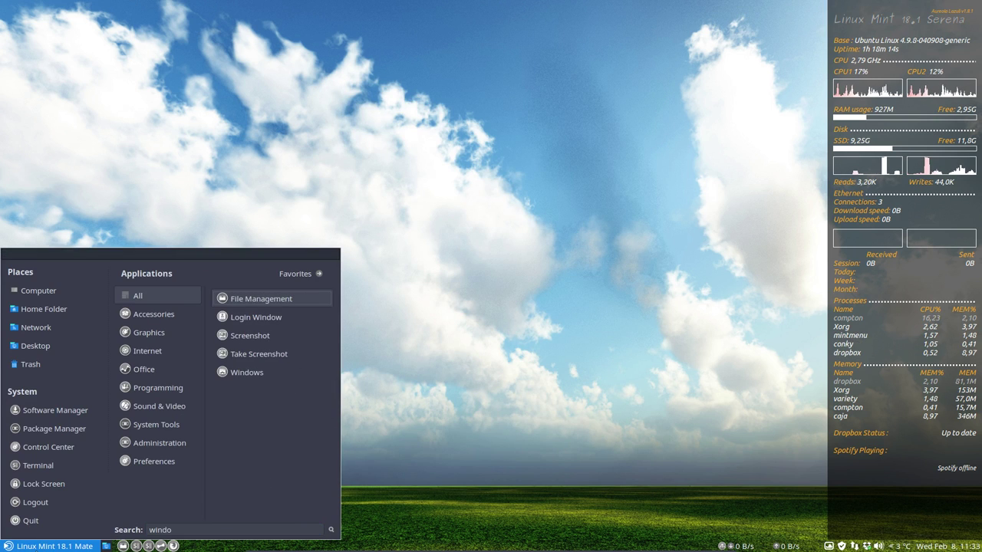
click(248, 376)
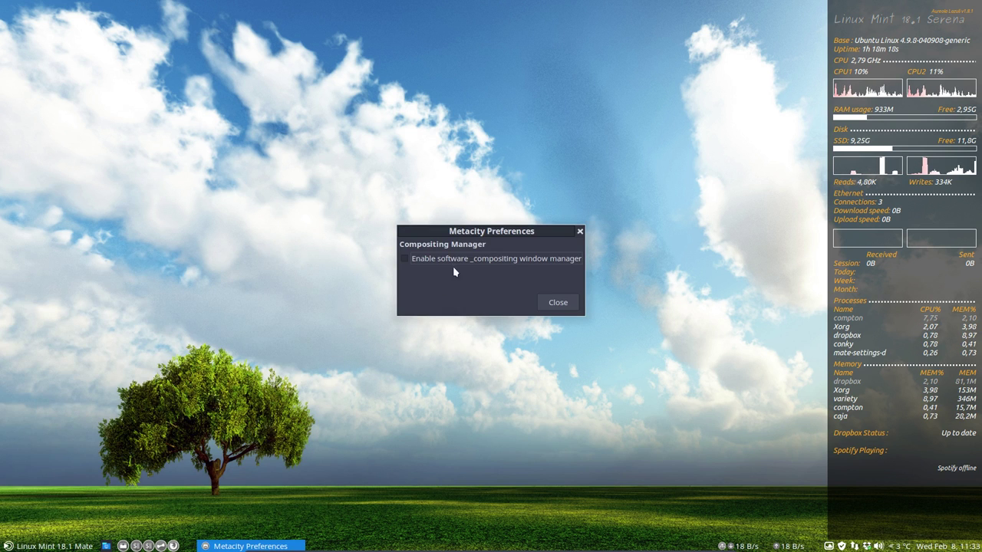
click(406, 257)
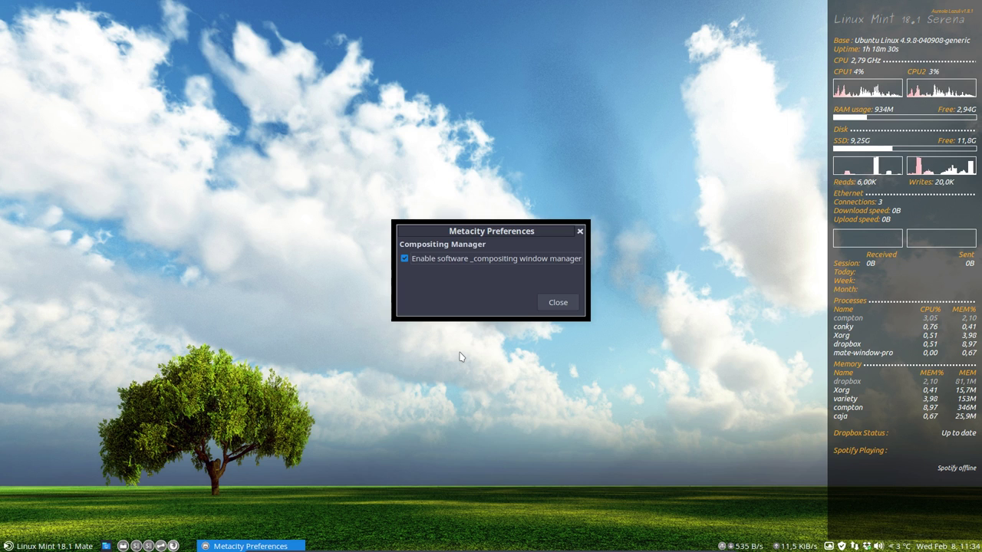
click(564, 303)
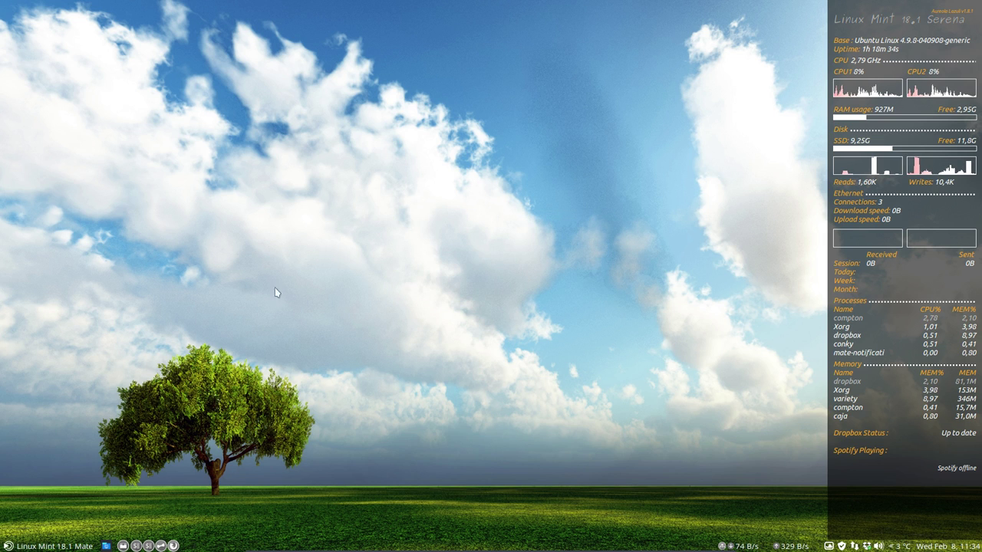
click(71, 547)
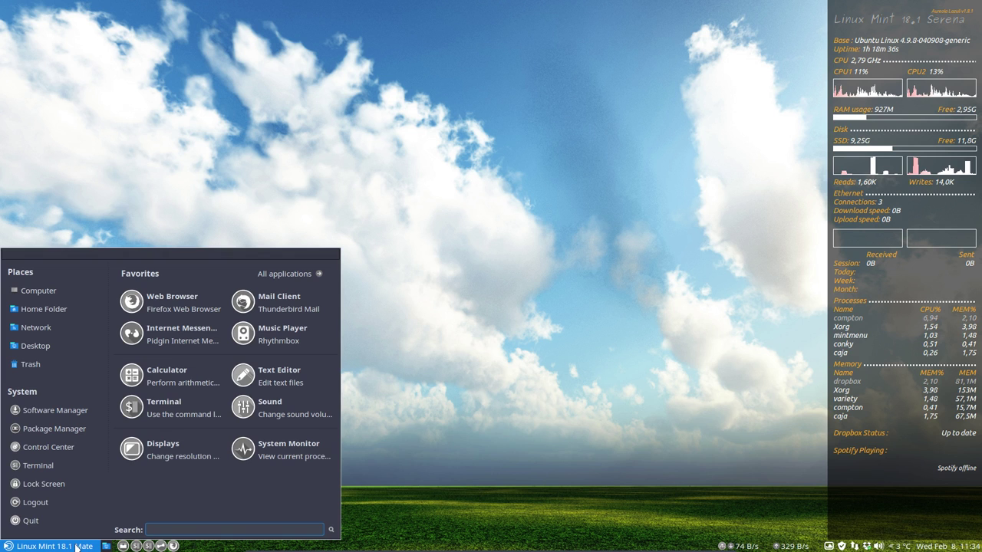
text(term)
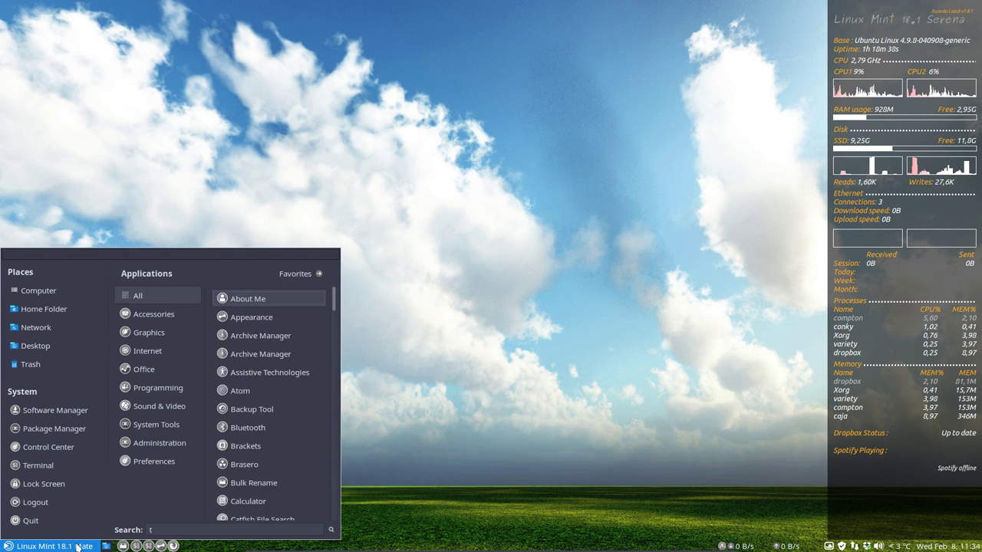
key(Return)
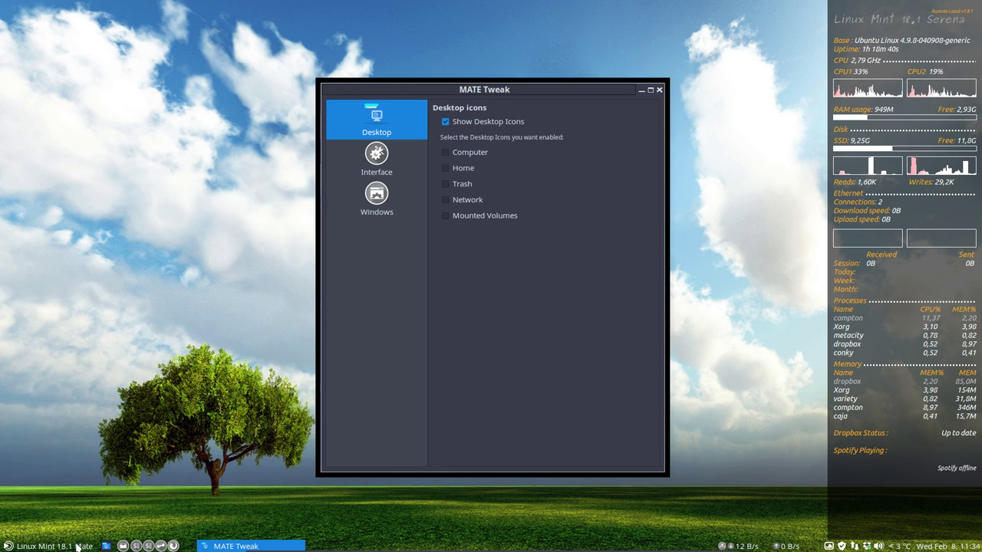
click(381, 214)
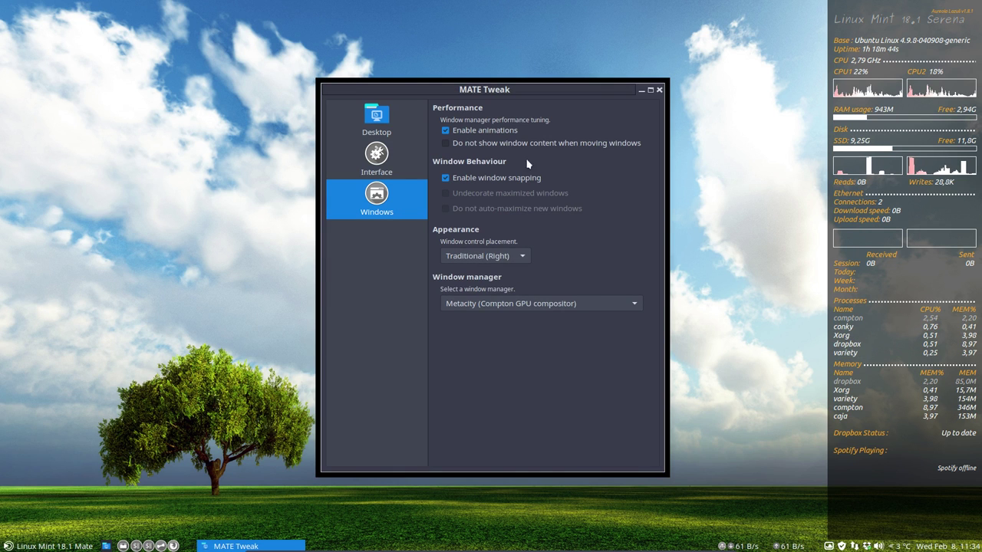
mouse_move(601, 87)
mouse_down()
mouse_move(582, 44)
mouse_move(528, 67)
mouse_move(585, 93)
mouse_up()
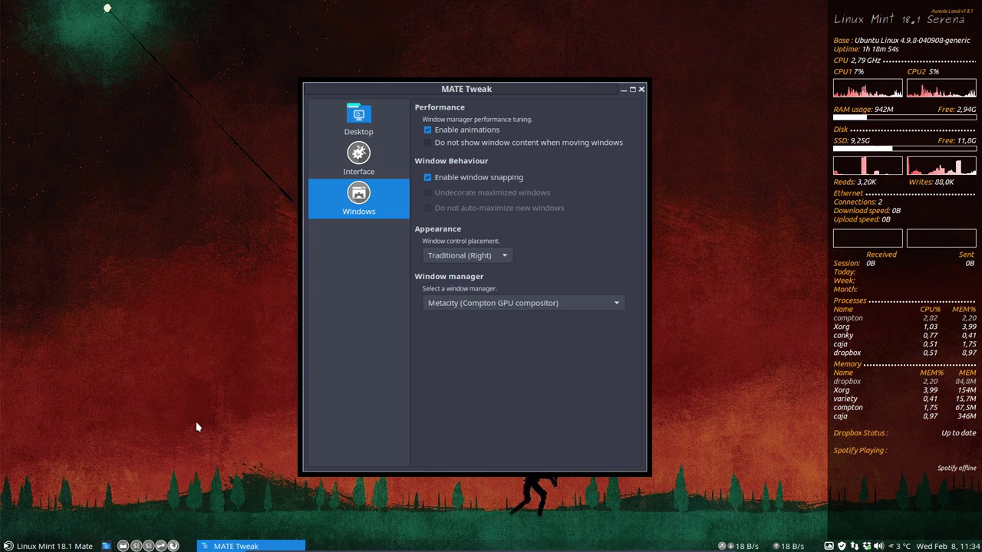
click(44, 547)
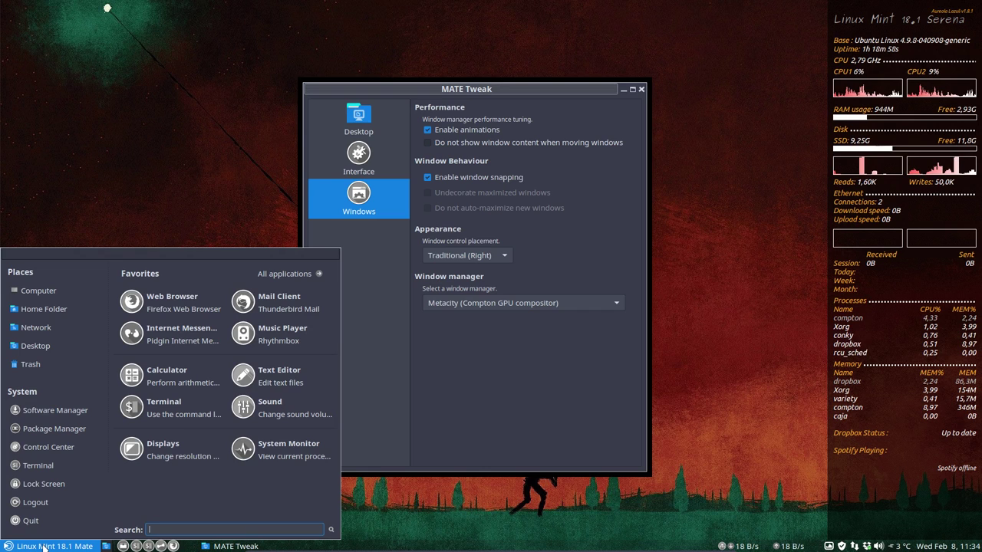
Launch Appearance Preferences via an 'app' search and open its Customize Theme dialog.
text(app)
key(Return)
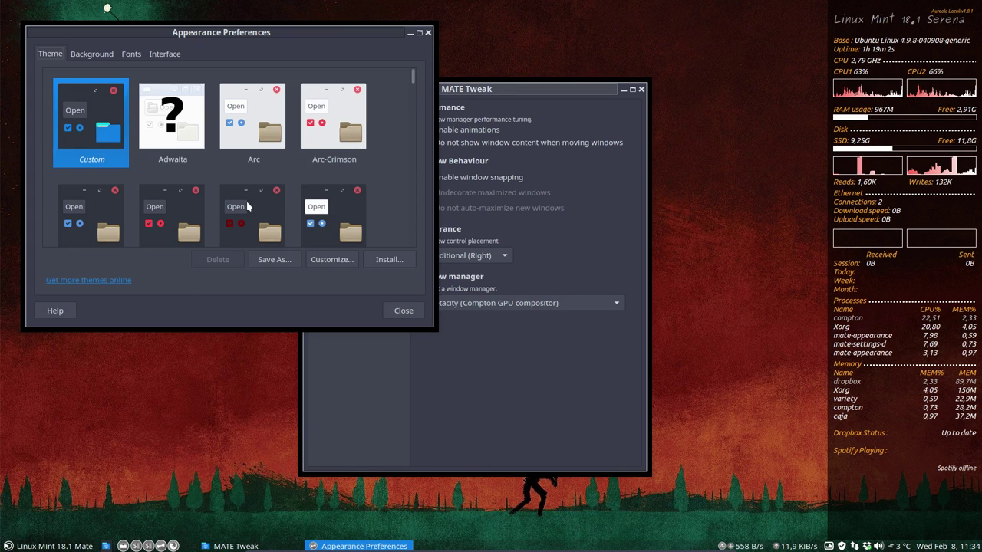
click(331, 259)
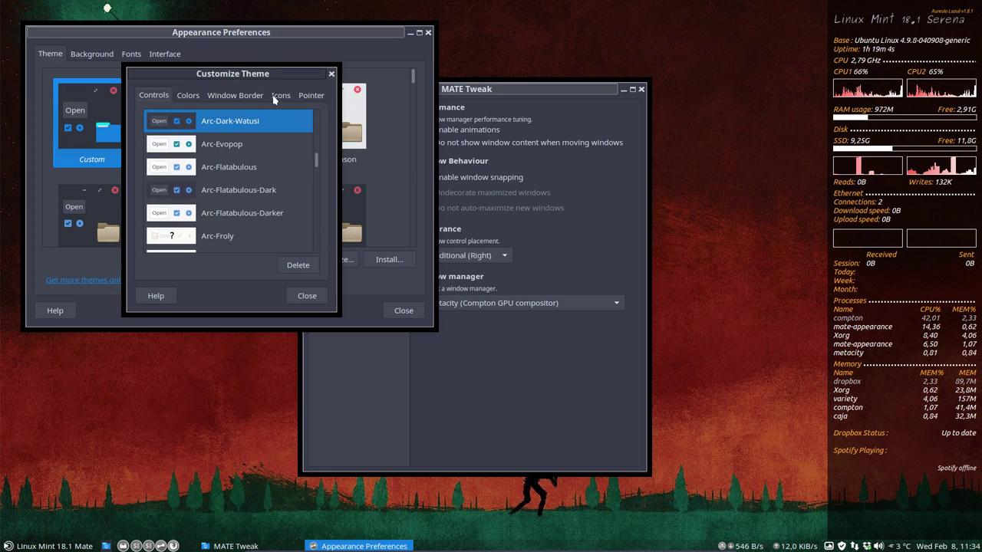
Set the Controls theme to Arc-Dark, briefly trying the light Arc theme first.
scroll(226, 131, up, 3)
scroll(227, 132, up, 5)
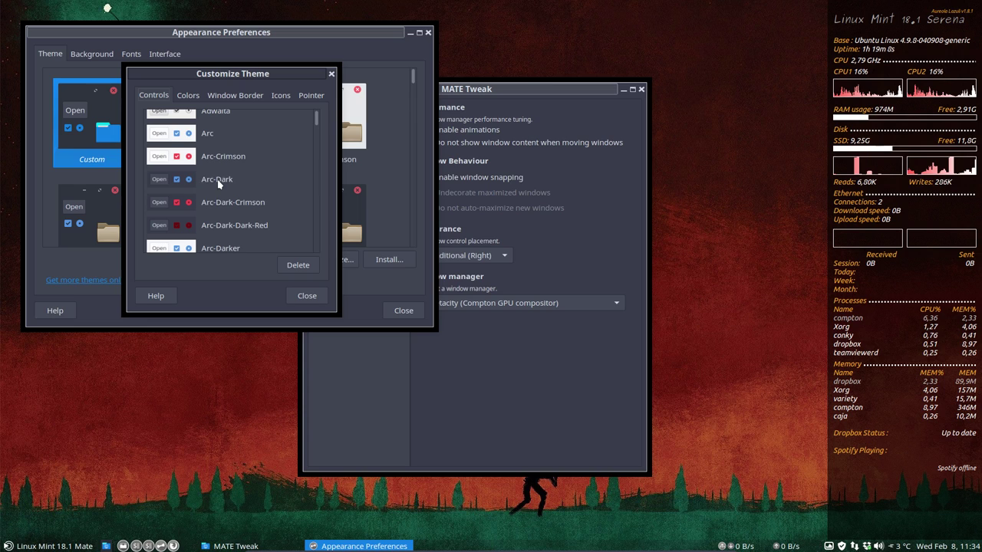
click(220, 182)
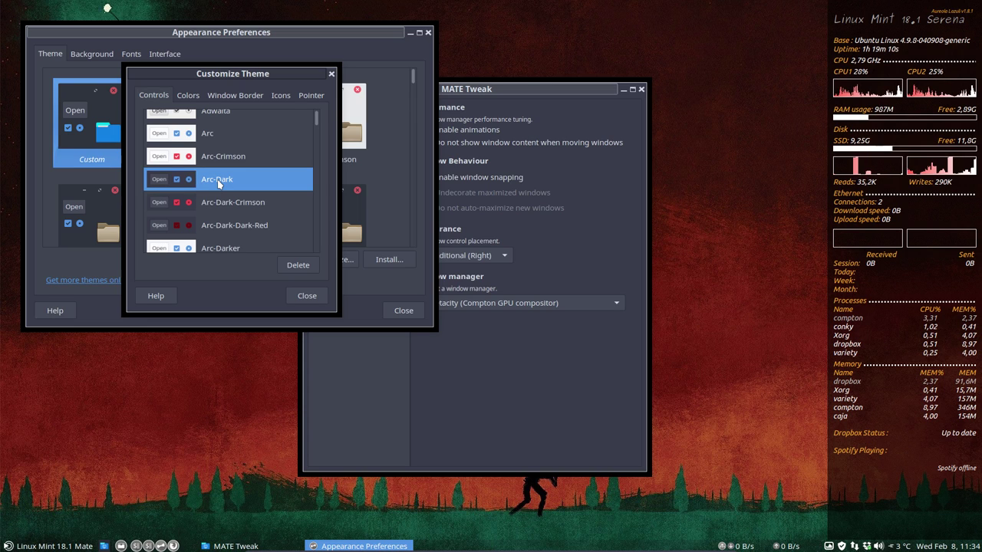
scroll(219, 183, up, 1)
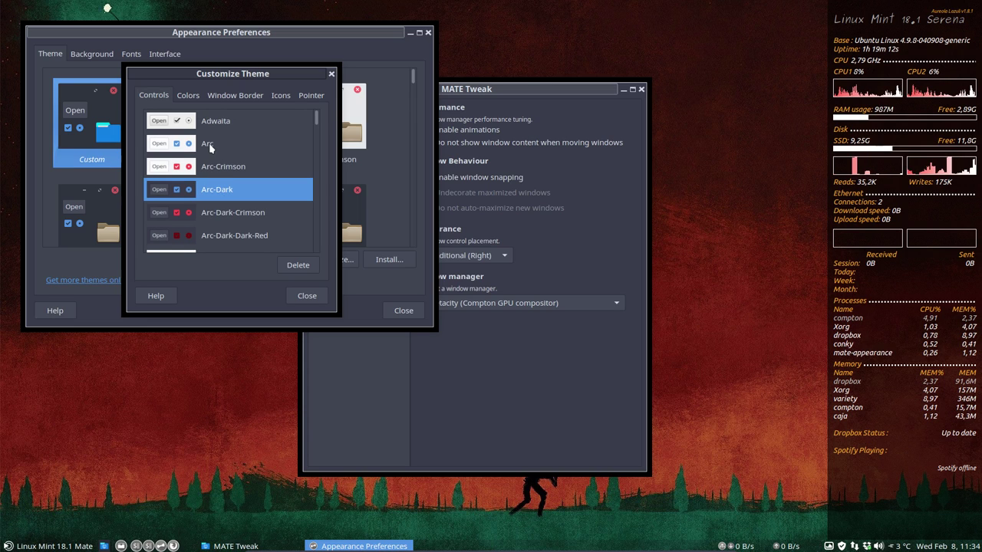
click(208, 145)
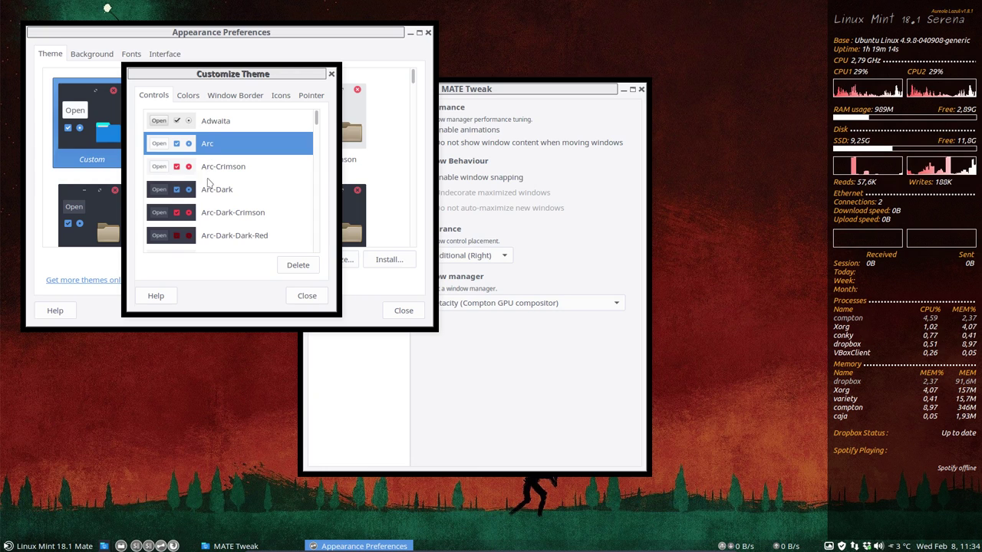
click(210, 167)
click(207, 192)
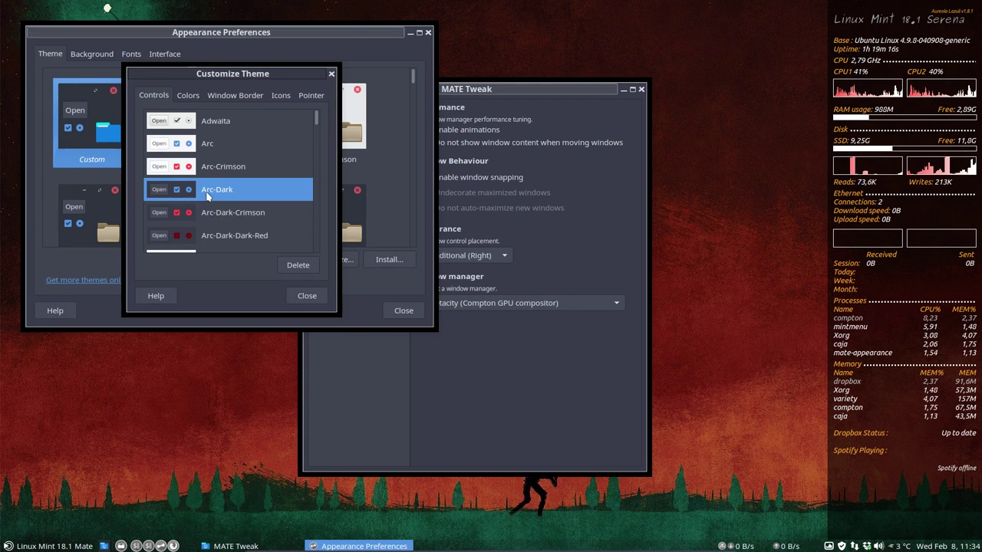
click(491, 303)
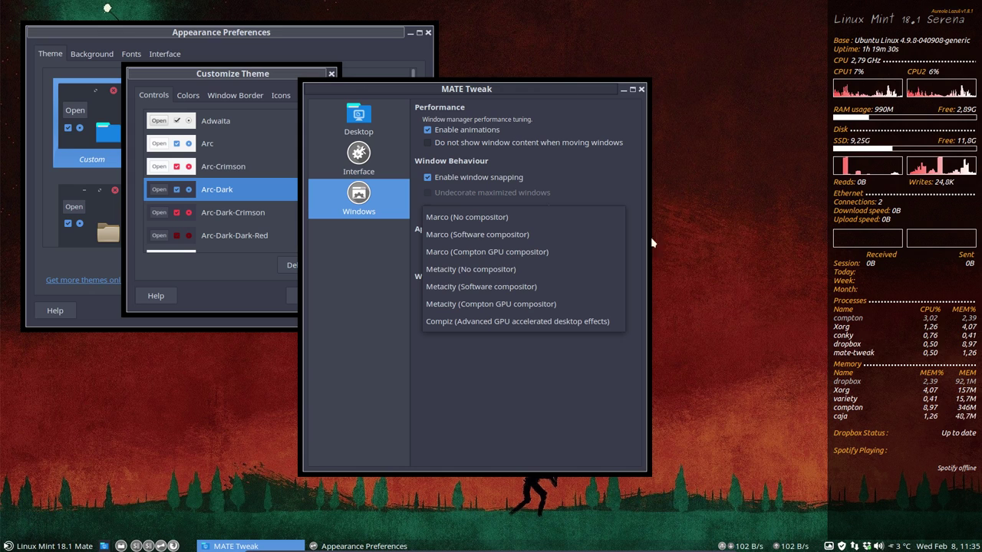
Switch the window manager to Metacity (No compositor) and move MATE Tweak rightward.
click(476, 440)
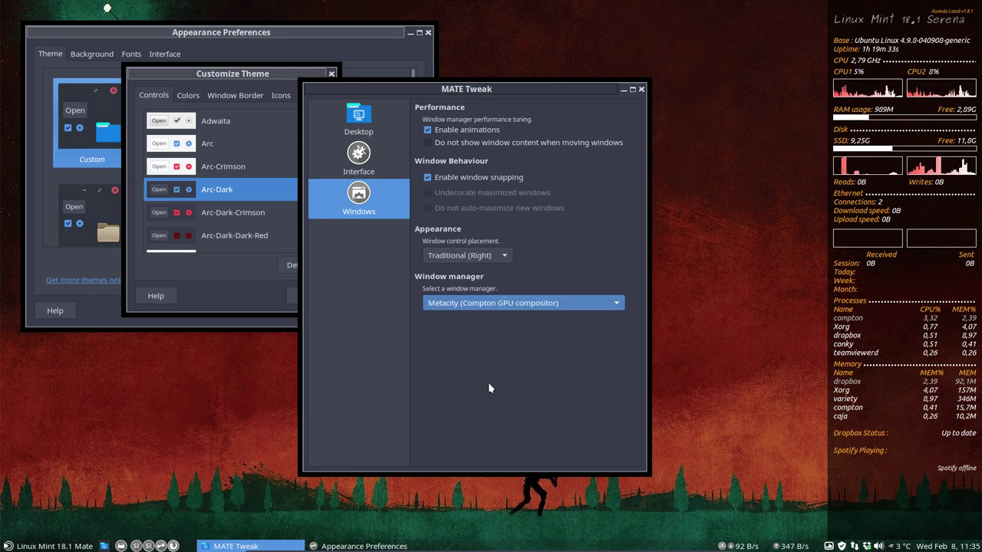
click(530, 311)
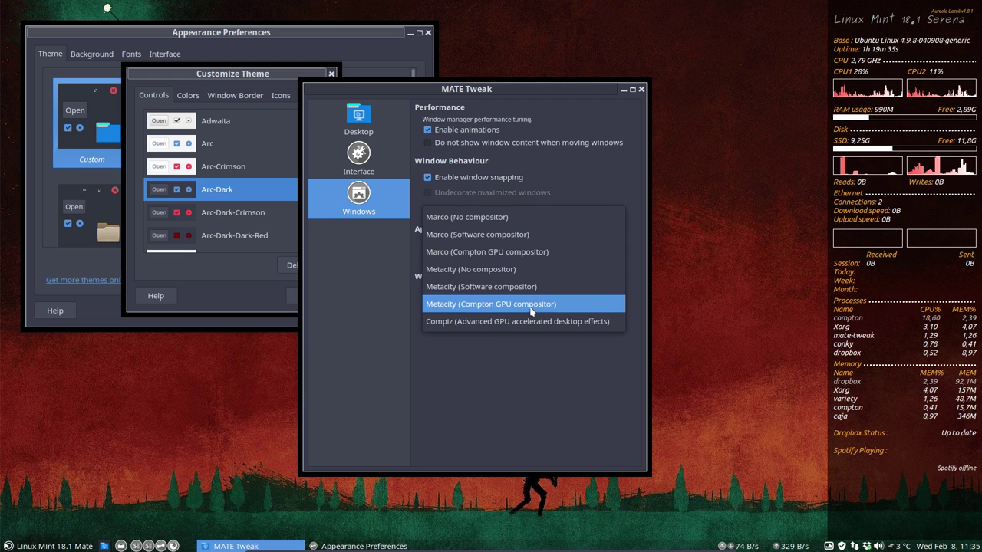
click(511, 264)
drag(545, 106, 632, 110)
Try Marco with and without the software compositor, then keep Compiz as window manager.
click(580, 329)
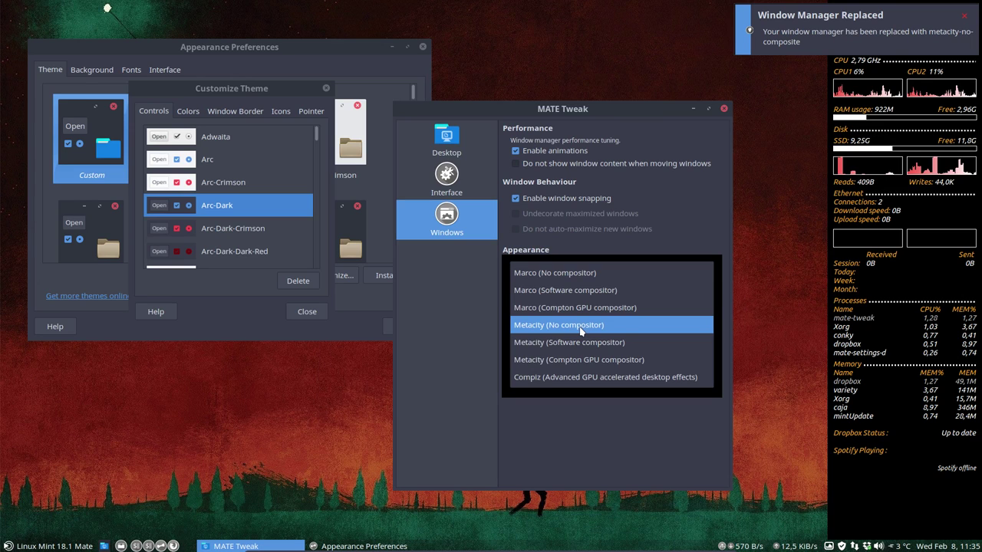
click(592, 293)
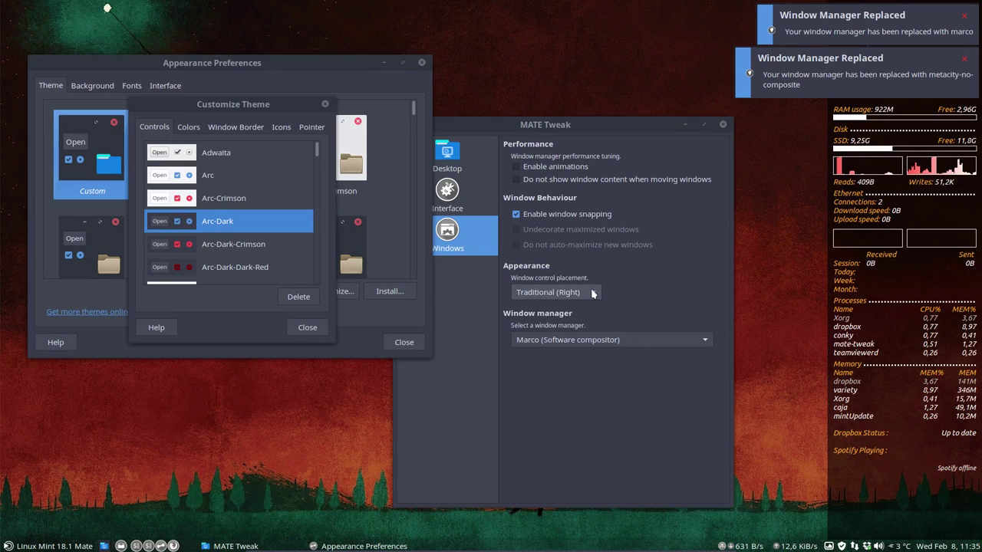
click(577, 339)
click(554, 323)
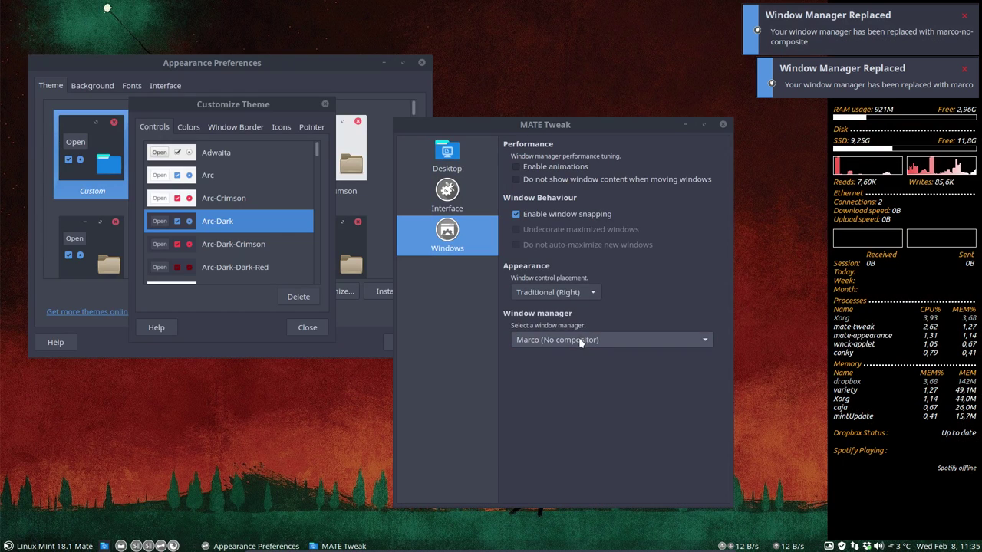
click(580, 342)
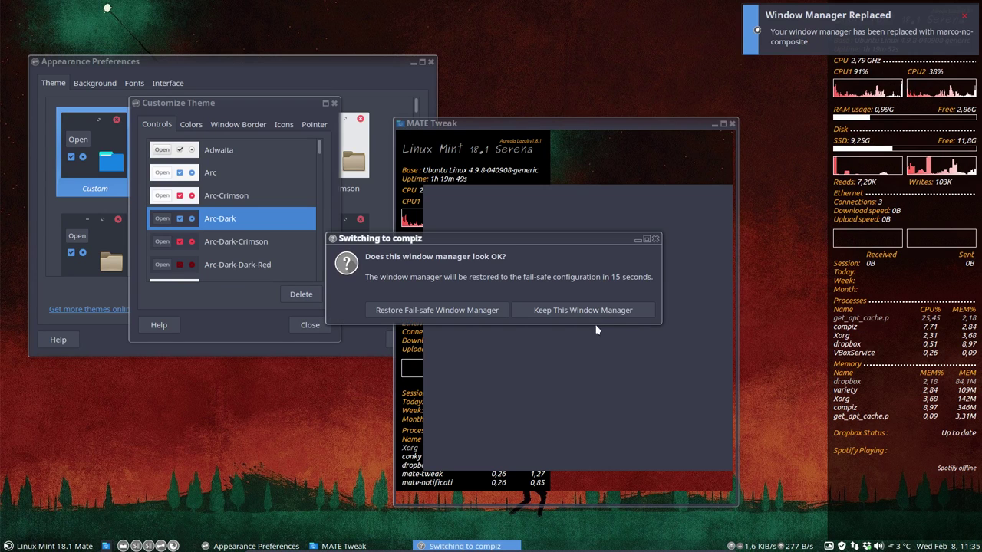
click(598, 314)
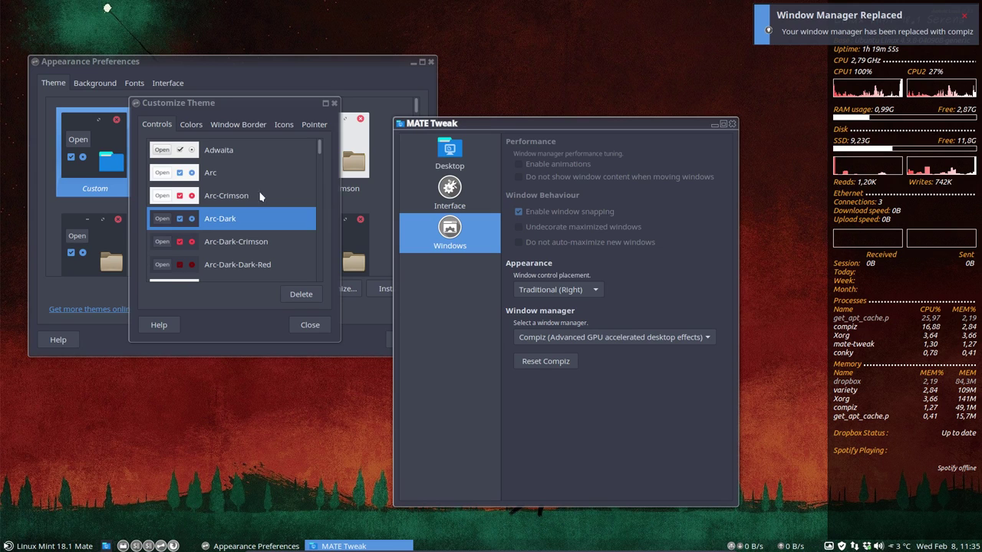
Reselect Arc-Dark controls and set the Window Border theme to Arc-Dark, then close Customize Theme.
click(238, 197)
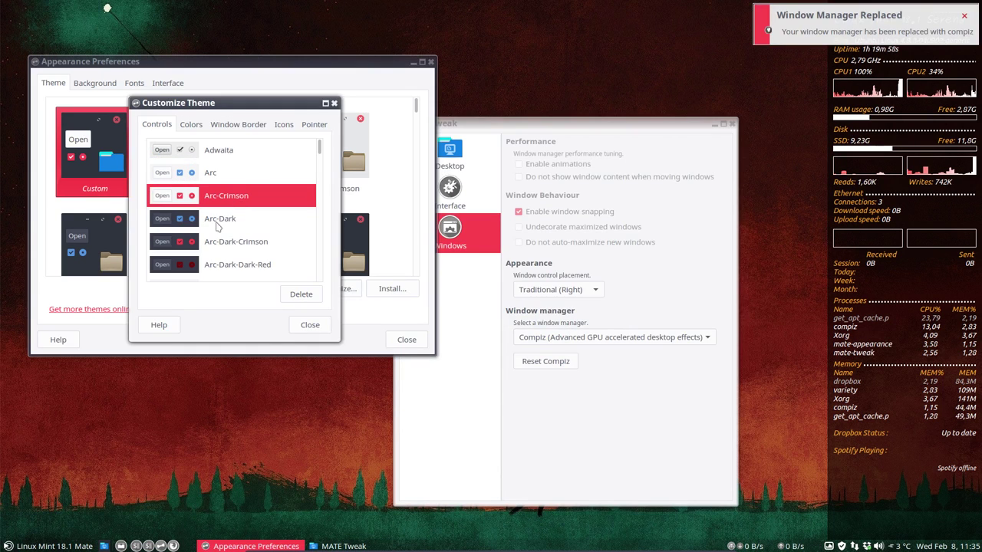
click(230, 224)
click(234, 125)
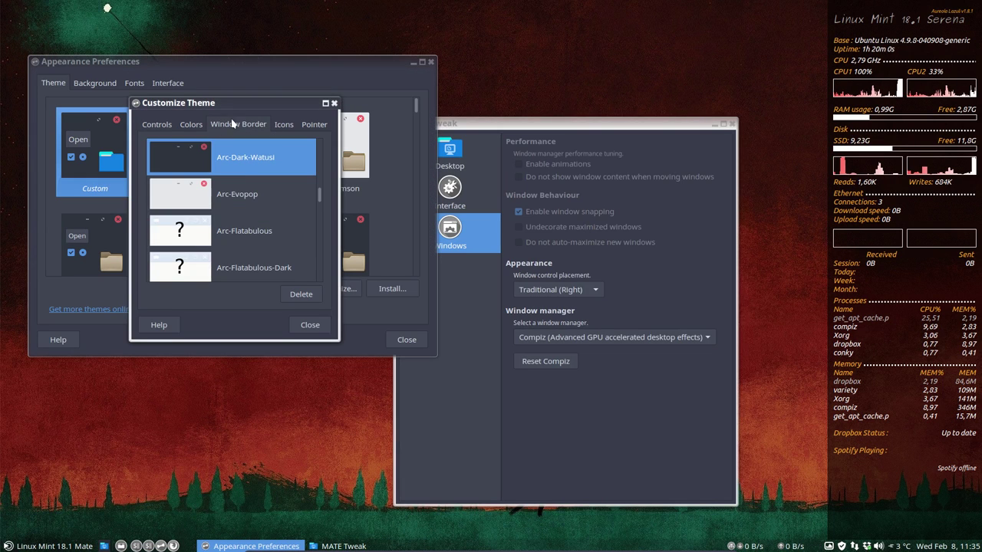
scroll(240, 184, up, 5)
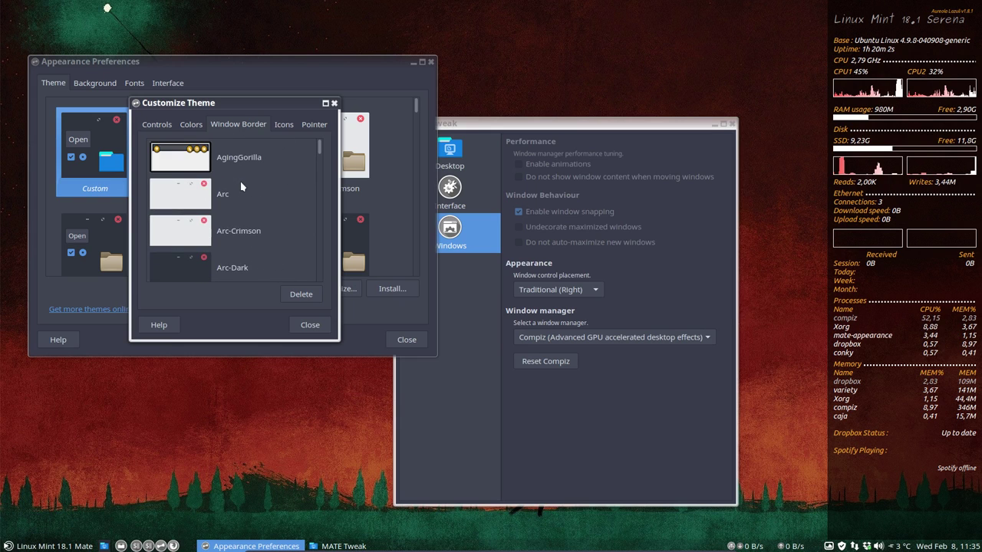
click(222, 265)
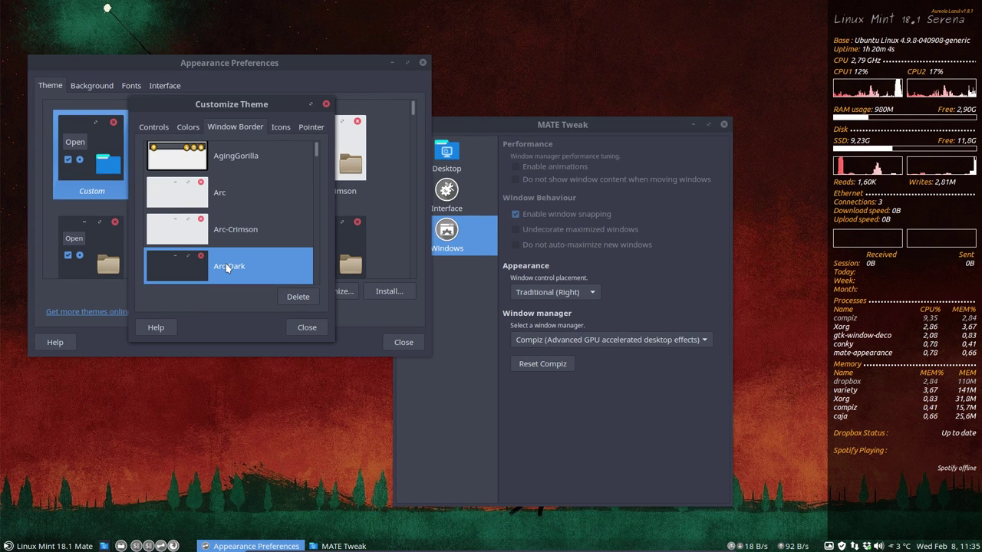
click(311, 327)
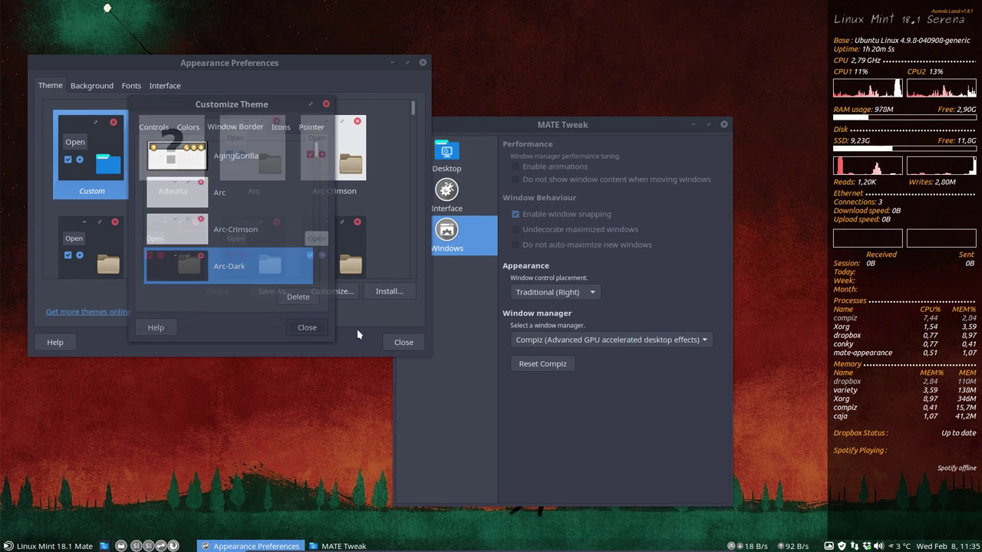
Close Appearance Preferences, centre MATE Tweak, and leave the virtual machine's full-screen view.
click(398, 342)
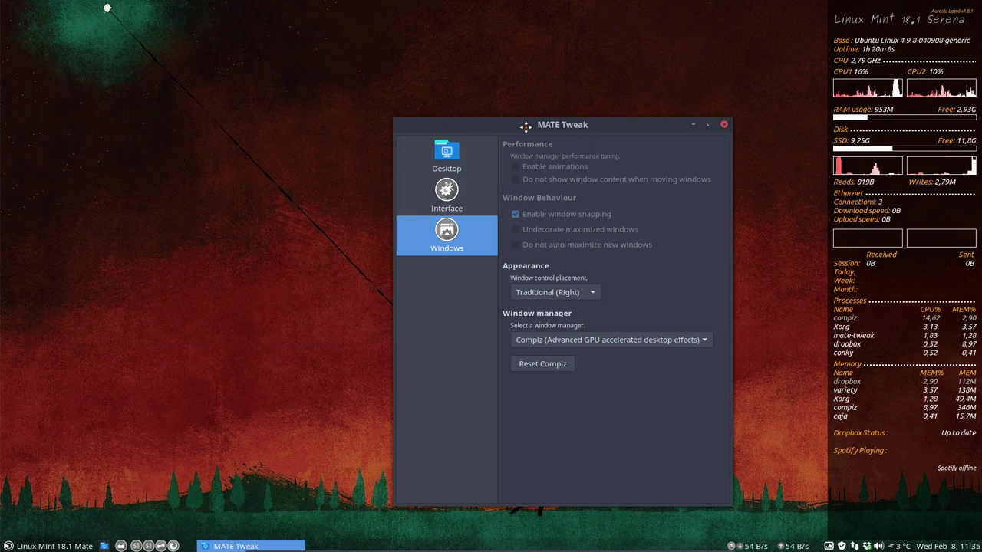
drag(522, 134, 486, 77)
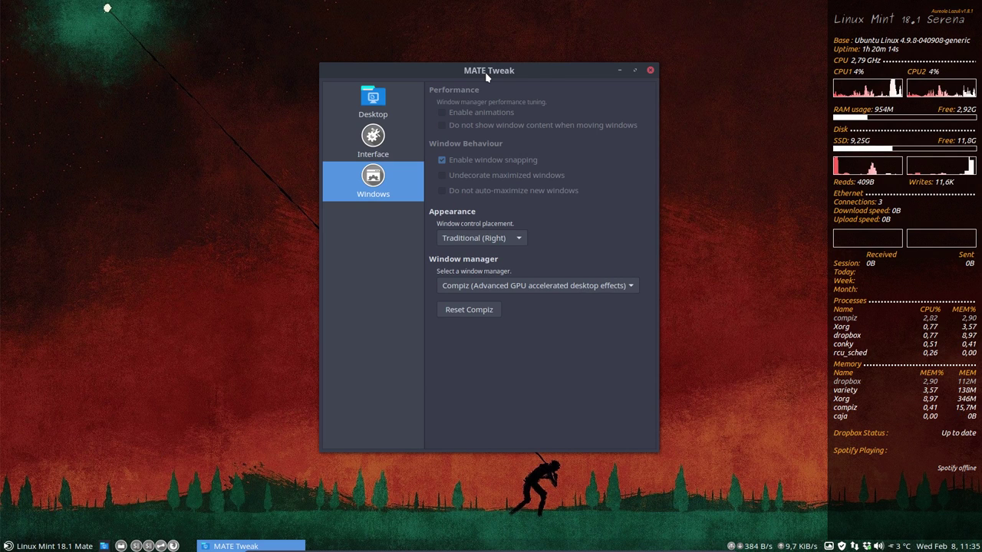
key(Control_R+f)
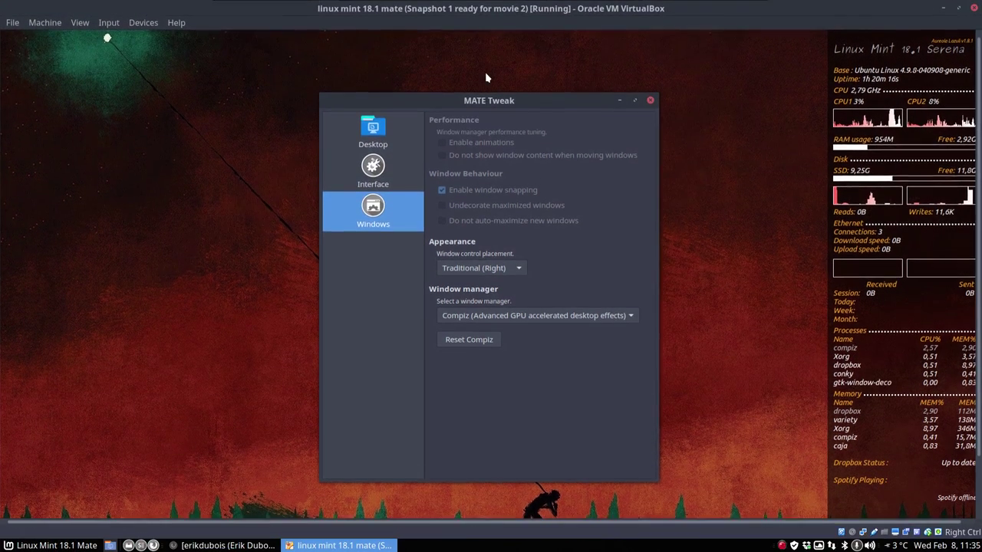